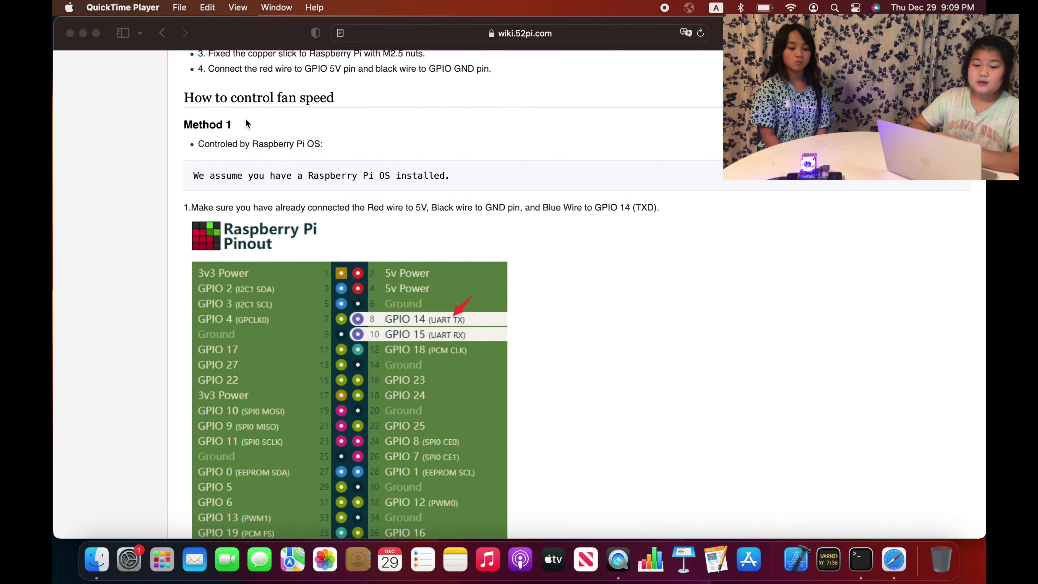
pyautogui.scroll(1, 252, 146)
pyautogui.scroll(-2, 262, 141)
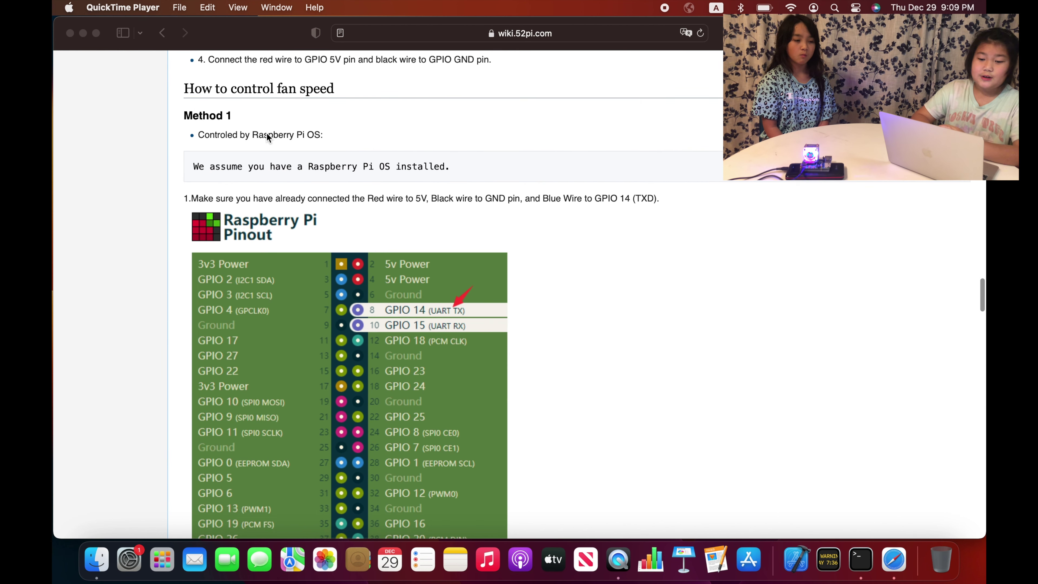
pyautogui.click(196, 102)
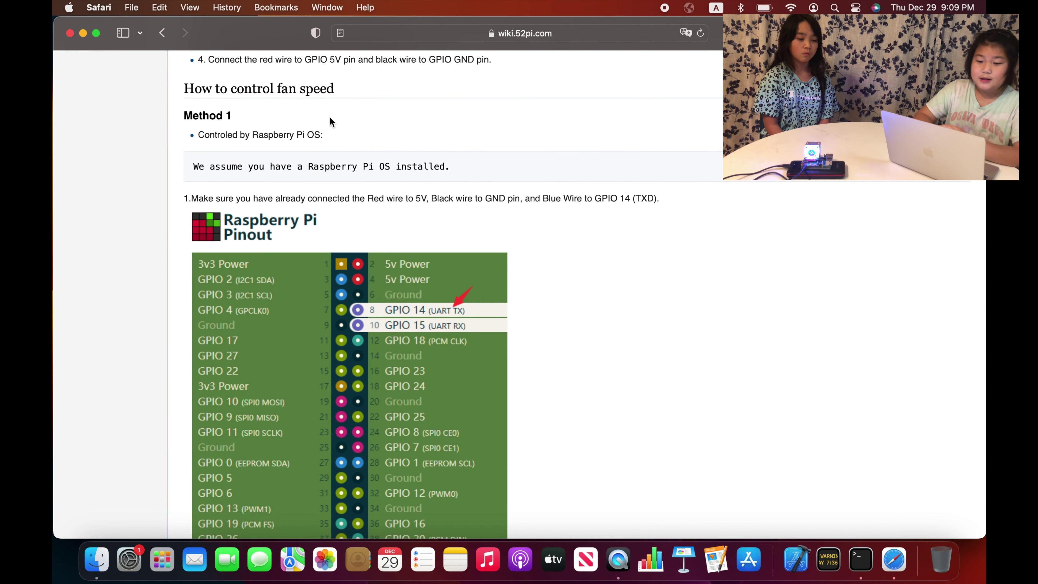
pyautogui.moveTo(252, 135); pyautogui.dragTo(325, 135)
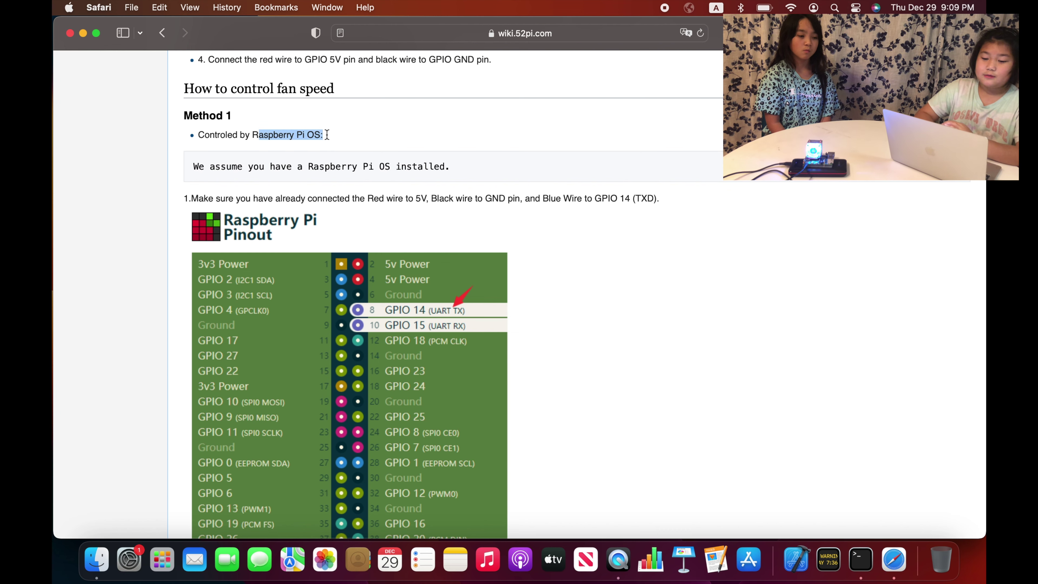
pyautogui.click(345, 138)
pyautogui.scroll(2, 345, 139)
pyautogui.scroll(-20, 352, 237)
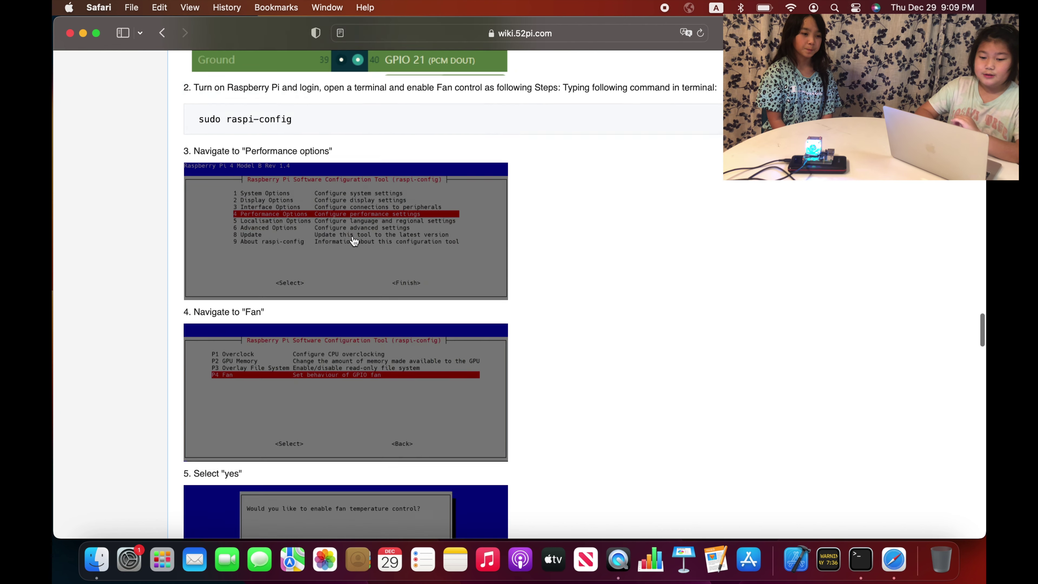
pyautogui.scroll(-15, 354, 243)
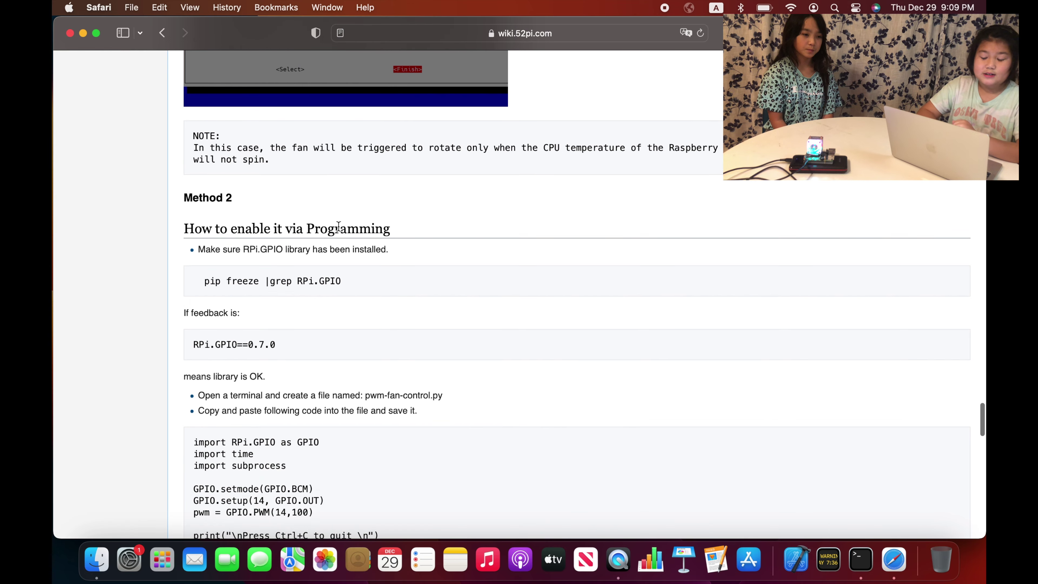
pyautogui.moveTo(191, 225); pyautogui.dragTo(286, 228)
pyautogui.tripleClick(394, 221)
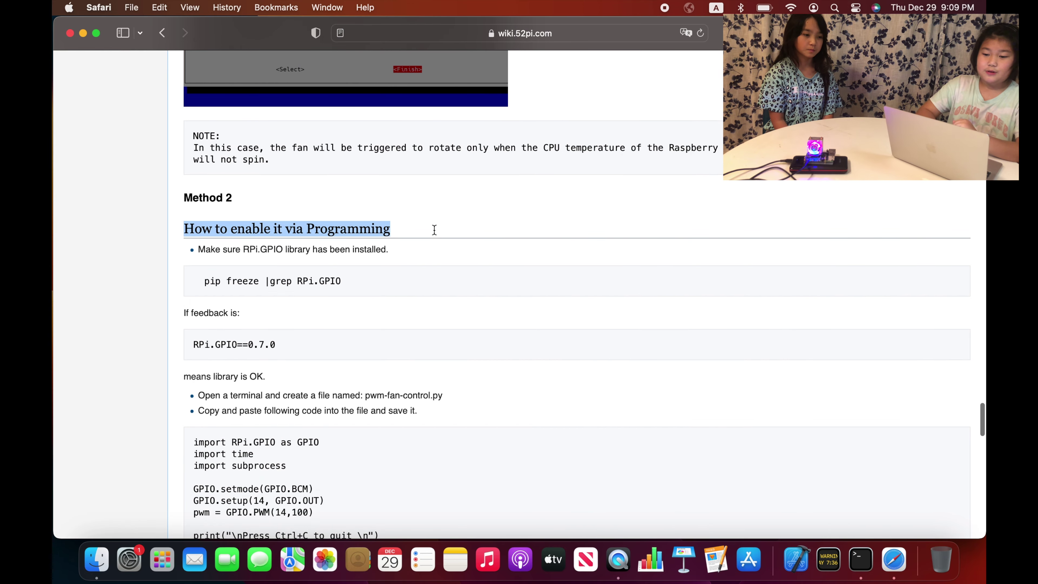
pyautogui.click(398, 225)
pyautogui.scroll(-3, 399, 225)
pyautogui.scroll(15, 399, 225)
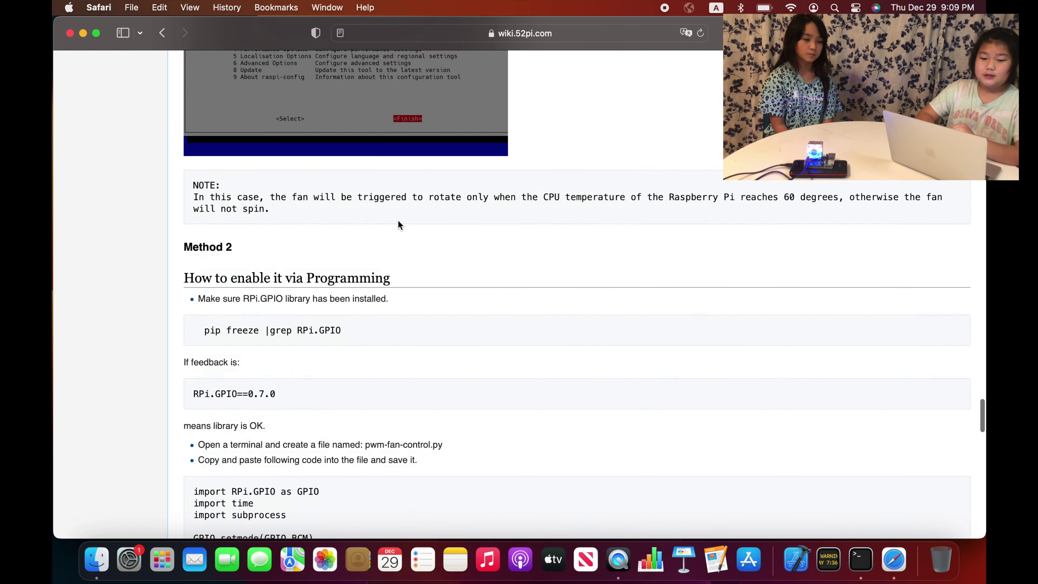
pyautogui.scroll(20, 400, 224)
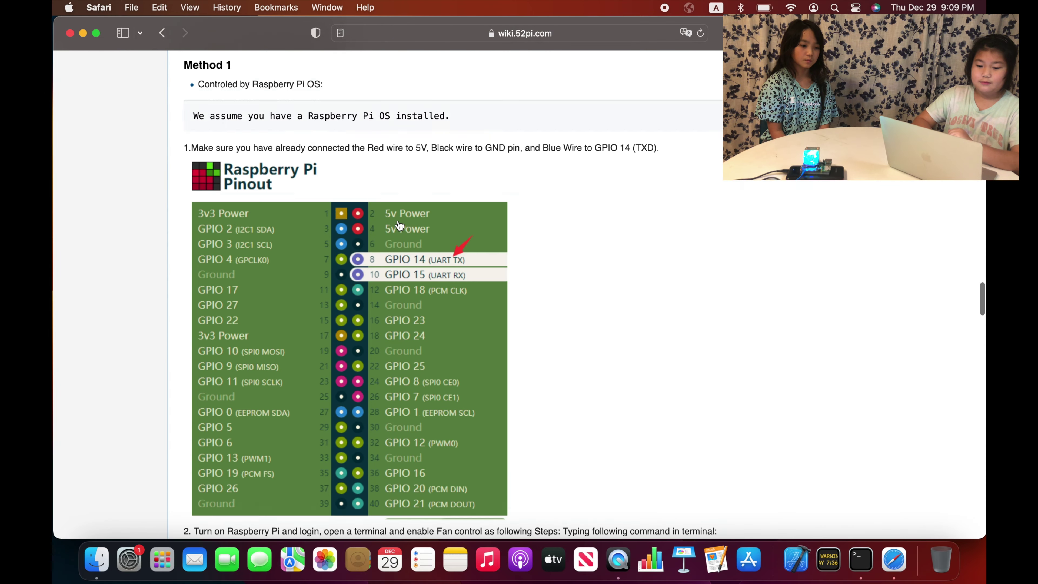
pyautogui.scroll(-2, 399, 221)
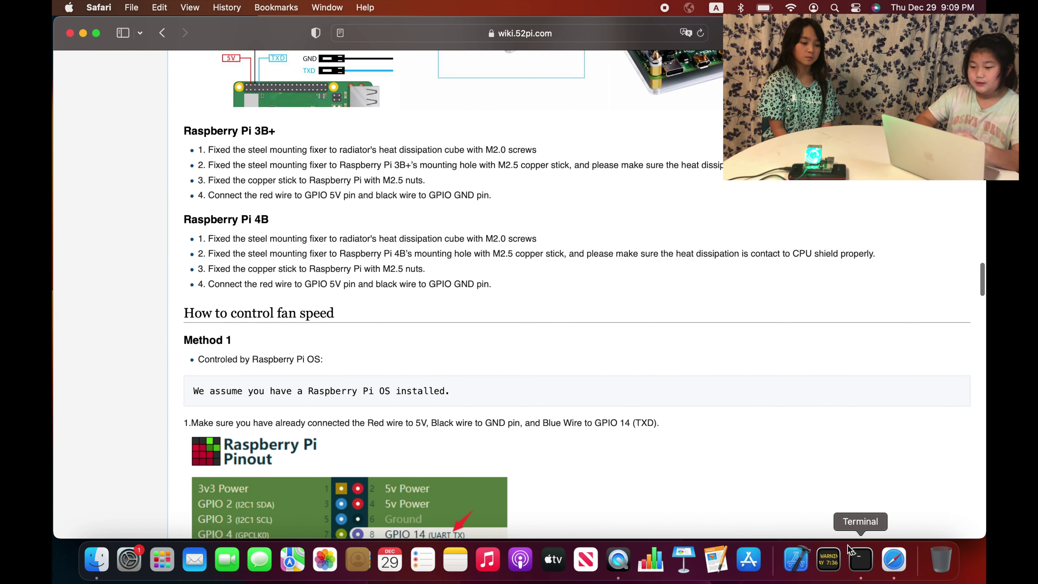
# Bring the Pi terminal forward, reposition it, and launch sudo raspi-config
pyautogui.click(861, 559)
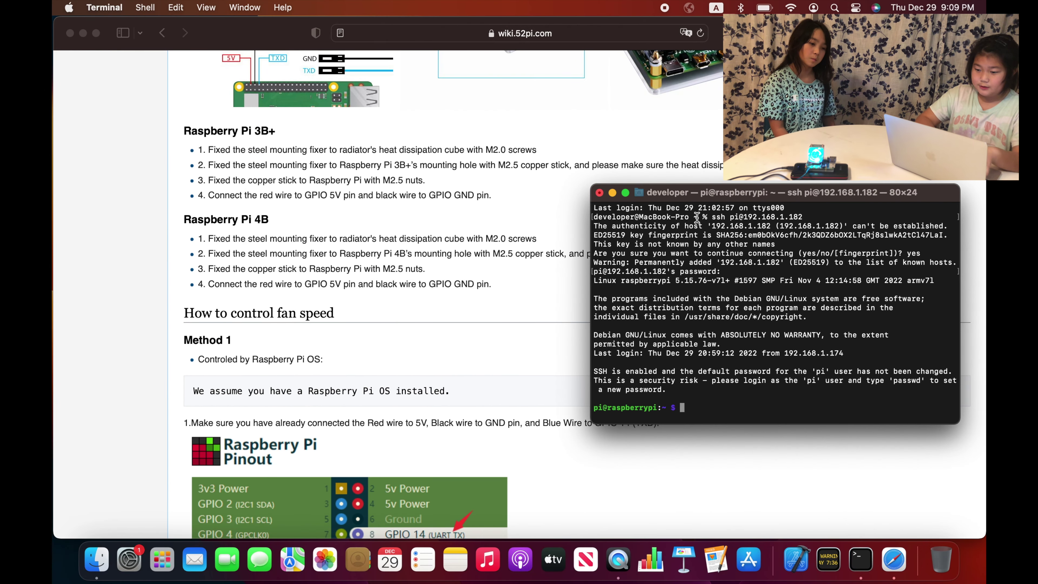
pyautogui.moveTo(687, 196); pyautogui.dragTo(544, 125)
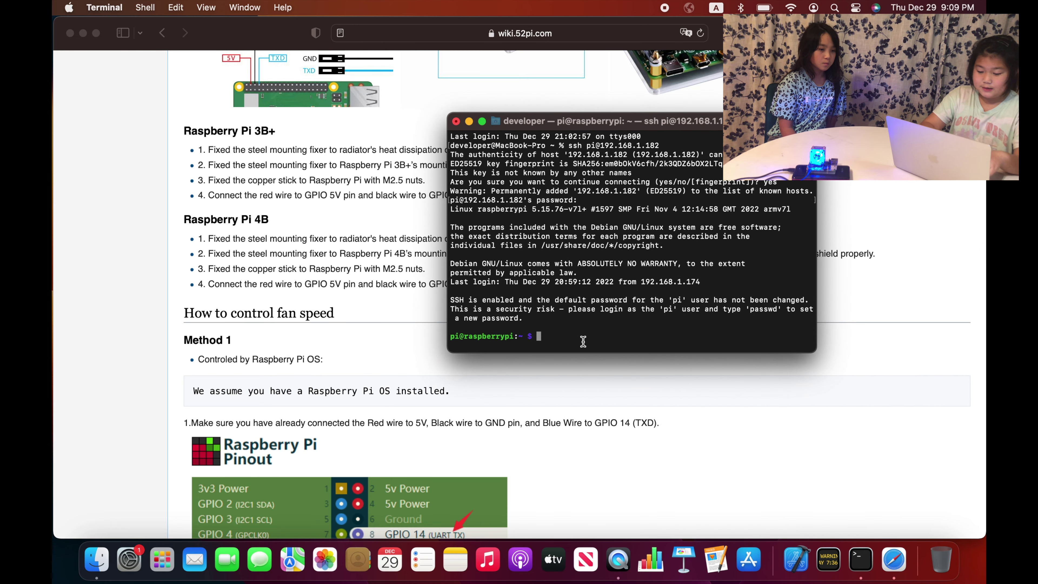
pyautogui.write('sudo ')
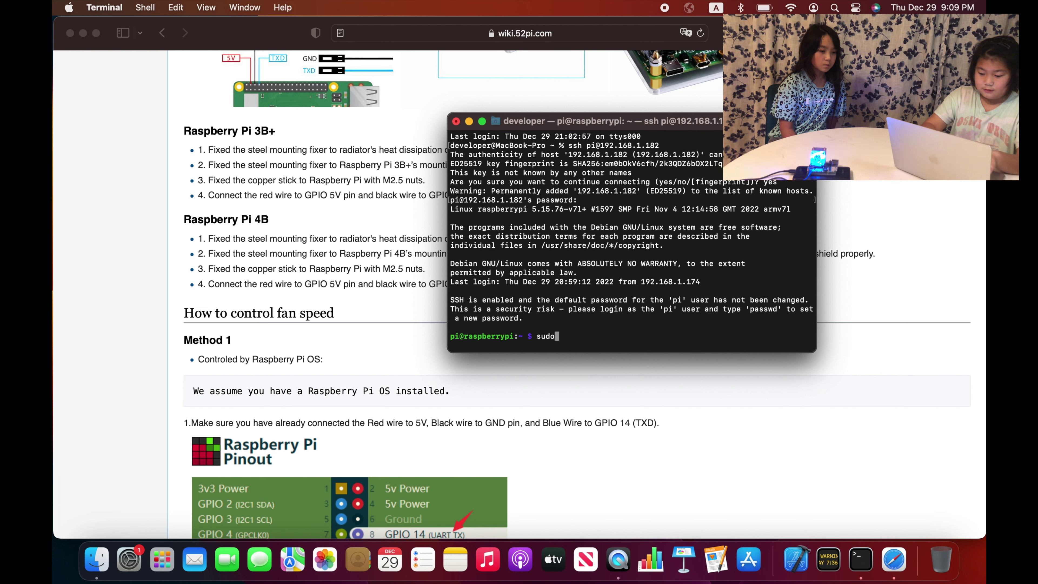
pyautogui.write('raspi')
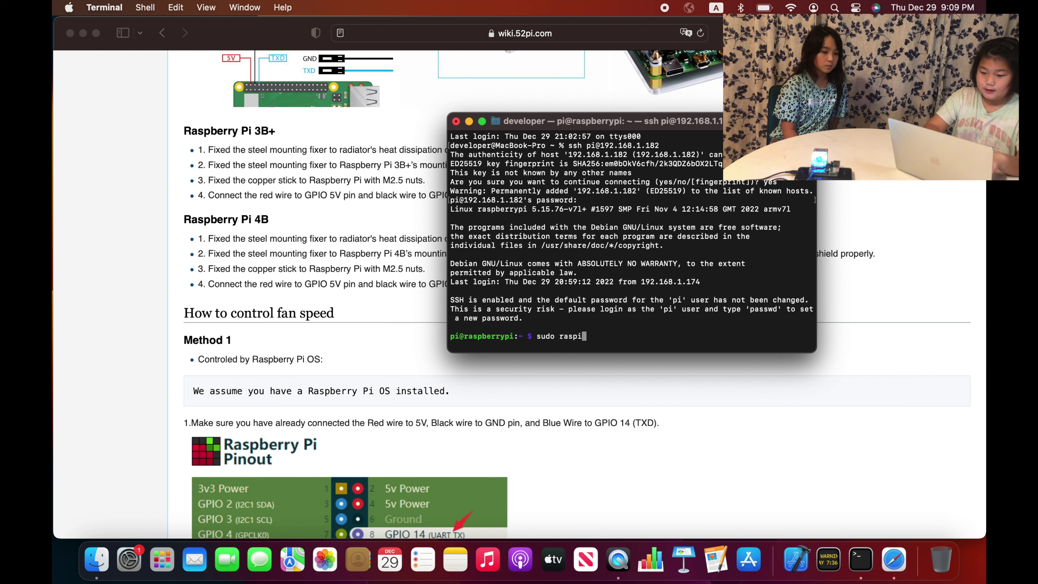
pyautogui.write('-config')
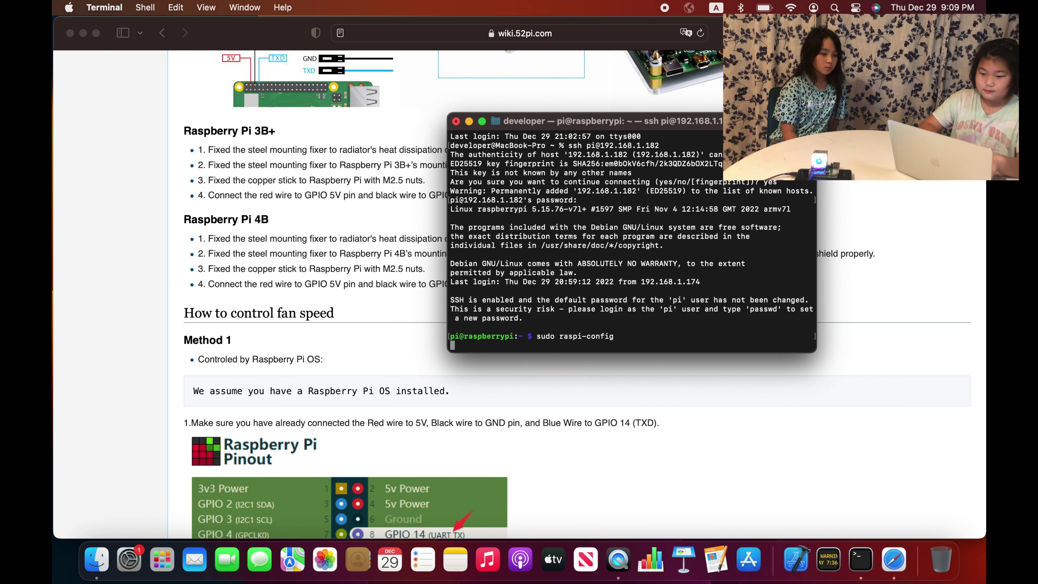
pyautogui.press('Return')
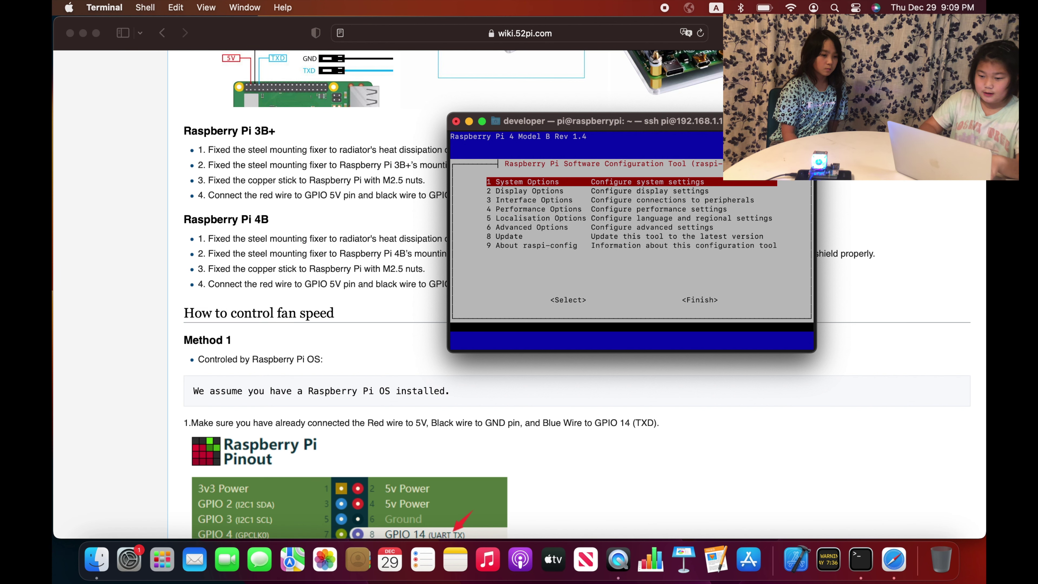
# In Performance Options, enable fan control on GPIO 14 with a 60-degree turn-on temperature
pyautogui.press('Down')
pyautogui.press('Down')
pyautogui.press('Down')
pyautogui.press('Down')
pyautogui.press('Up')
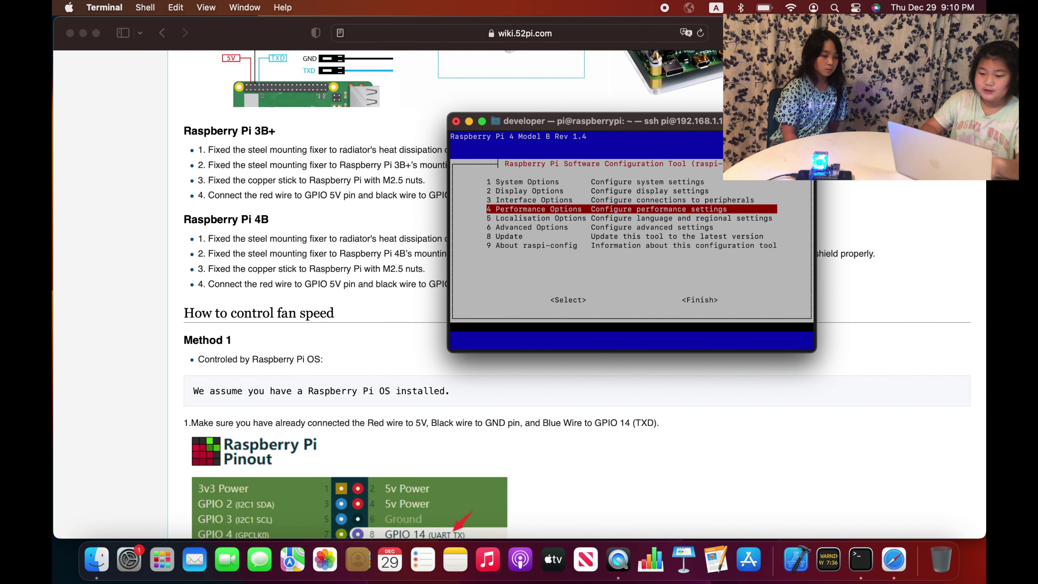
pyautogui.press('Return')
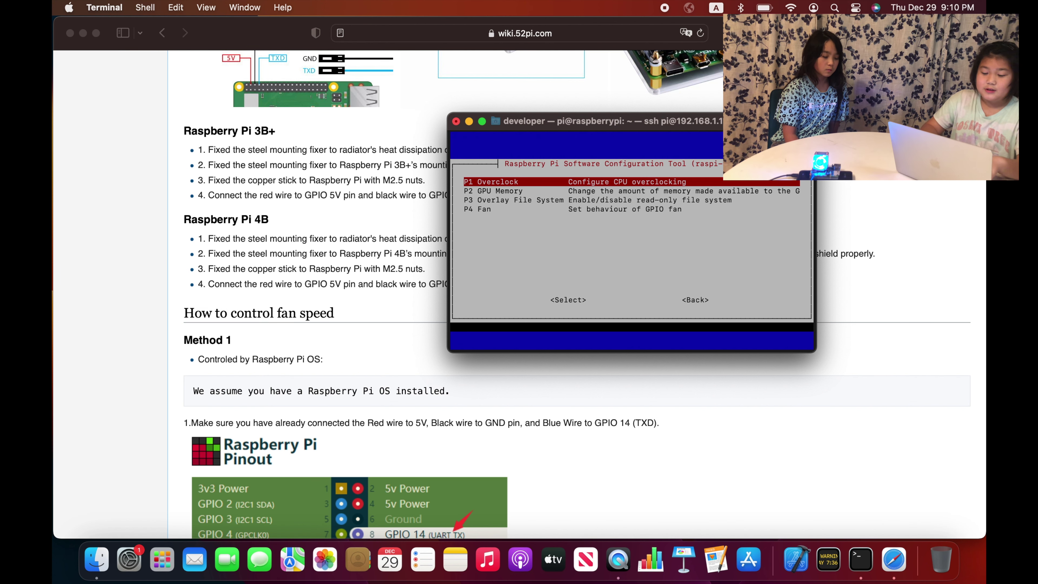
pyautogui.press('Down')
pyautogui.press('Down')
pyautogui.press('Down')
pyautogui.press('Return')
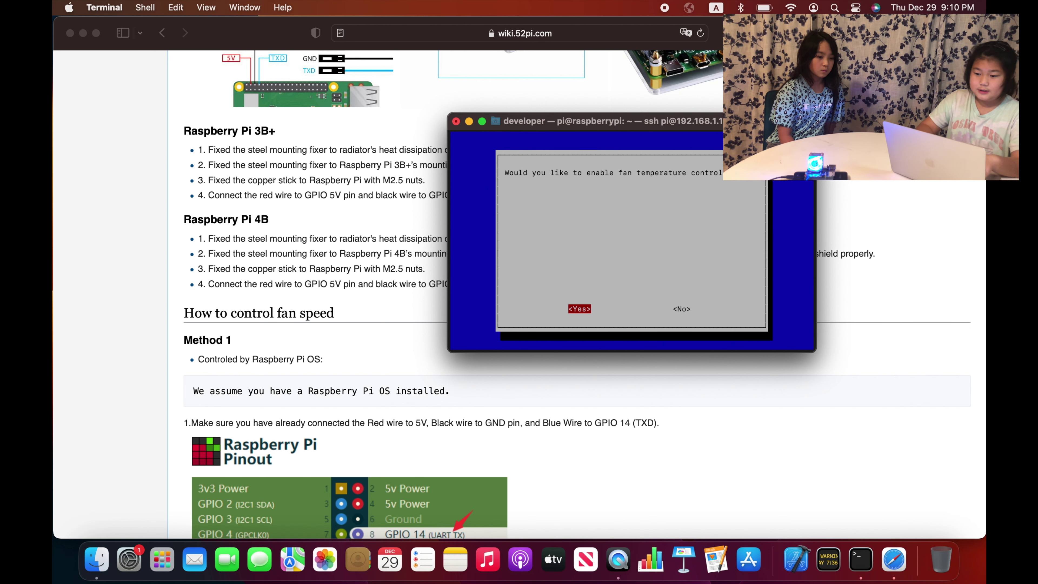
pyautogui.press('Return')
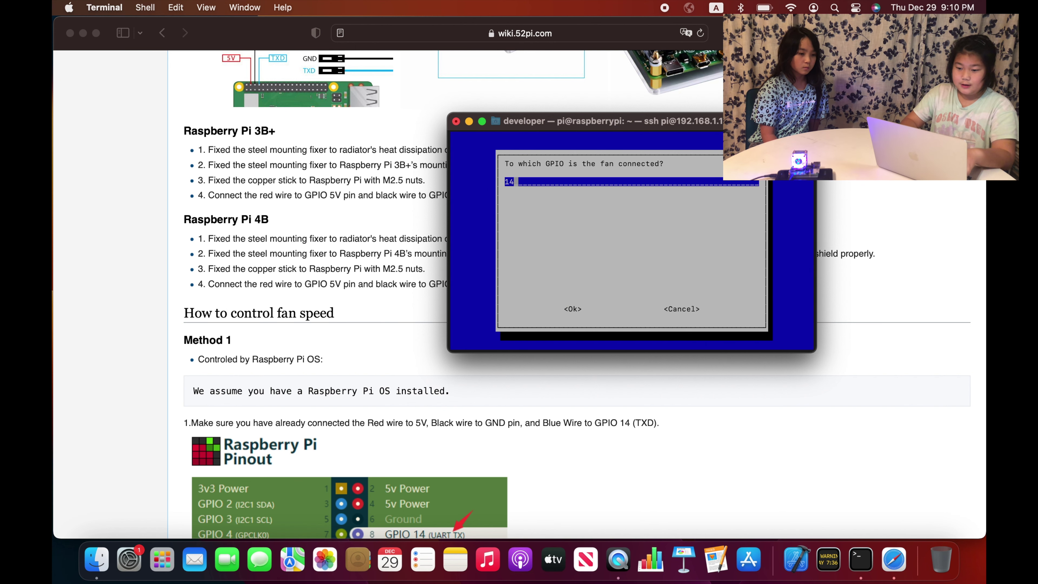
pyautogui.press('Return')
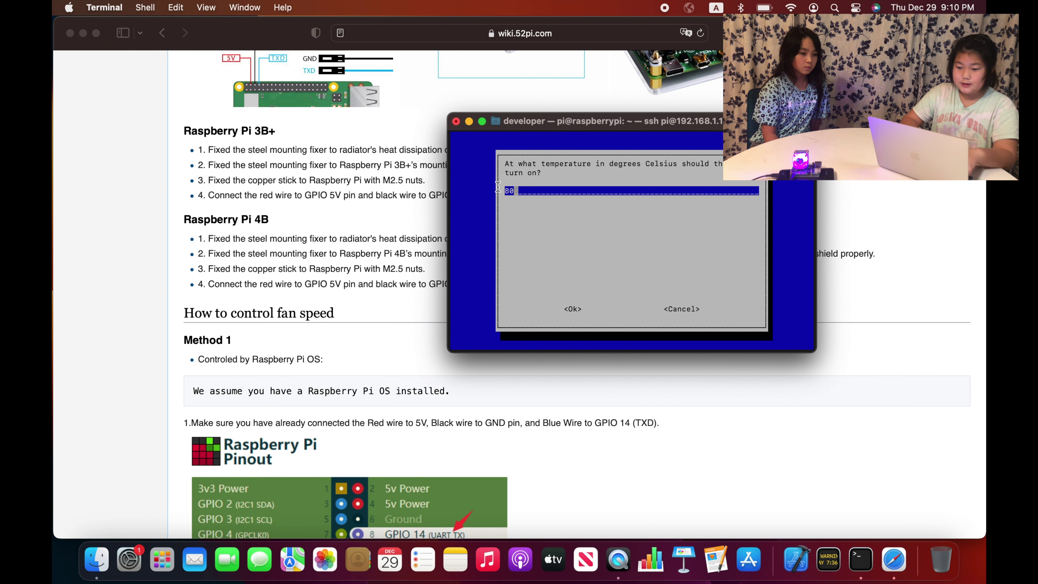
pyautogui.press('BackSpace')
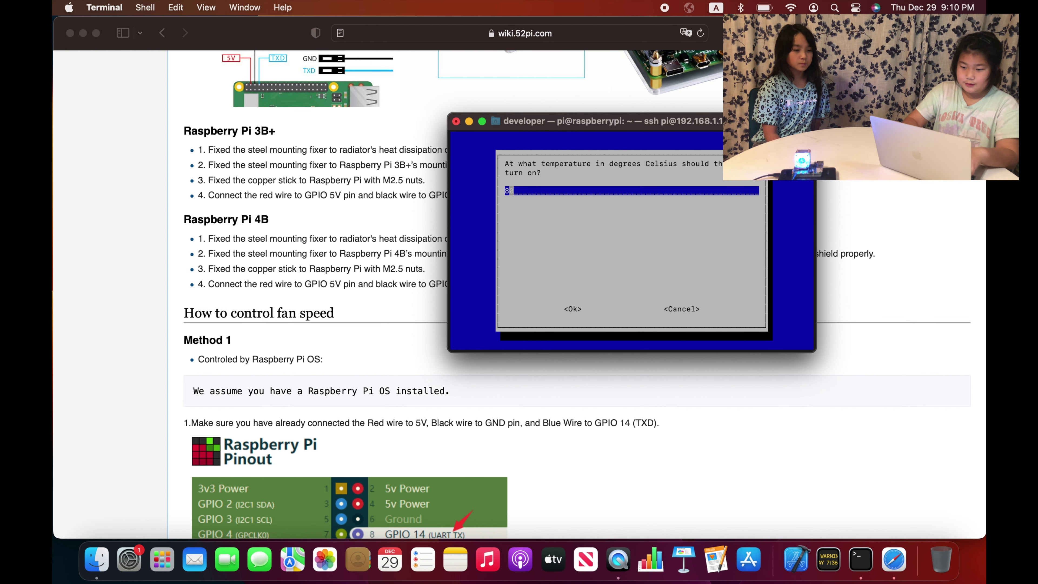
pyautogui.press('BackSpace')
pyautogui.write('60')
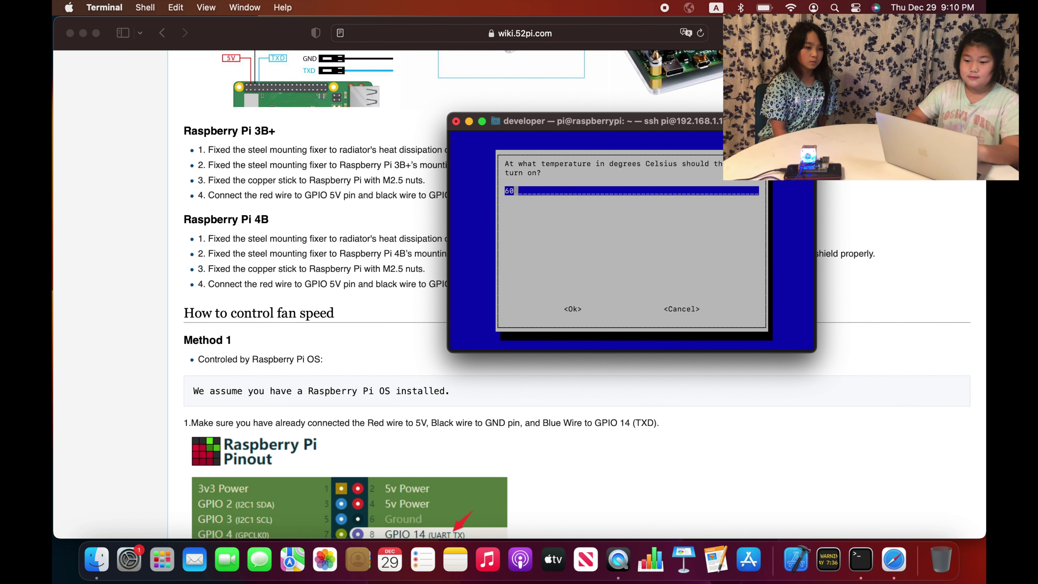
pyautogui.press('Return')
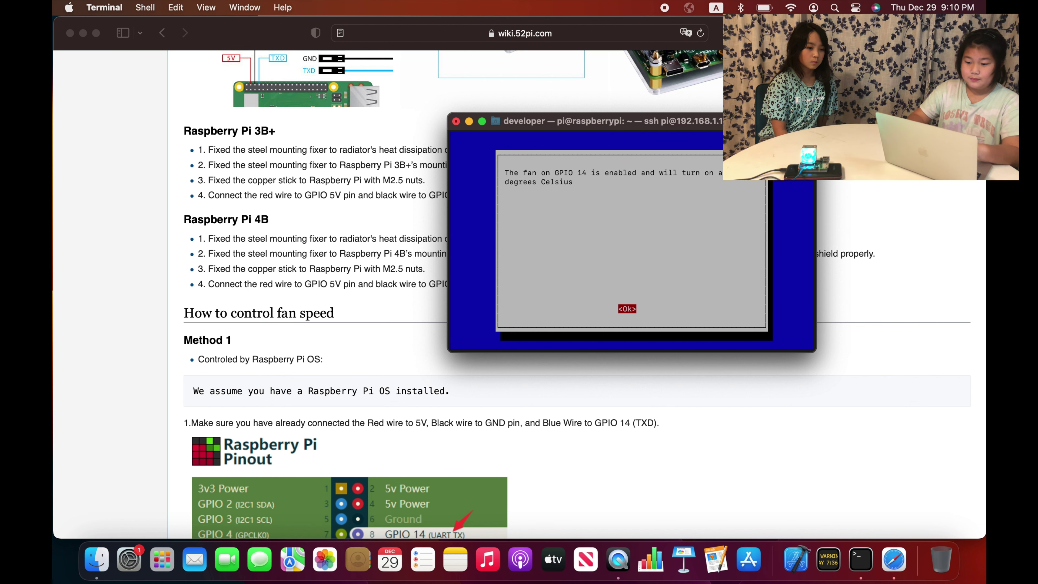
pyautogui.press('Return')
# Finish raspi-config and answer the reboot prompt to return to the shell
pyautogui.press('Tab')
pyautogui.press('Tab')
pyautogui.press('Return')
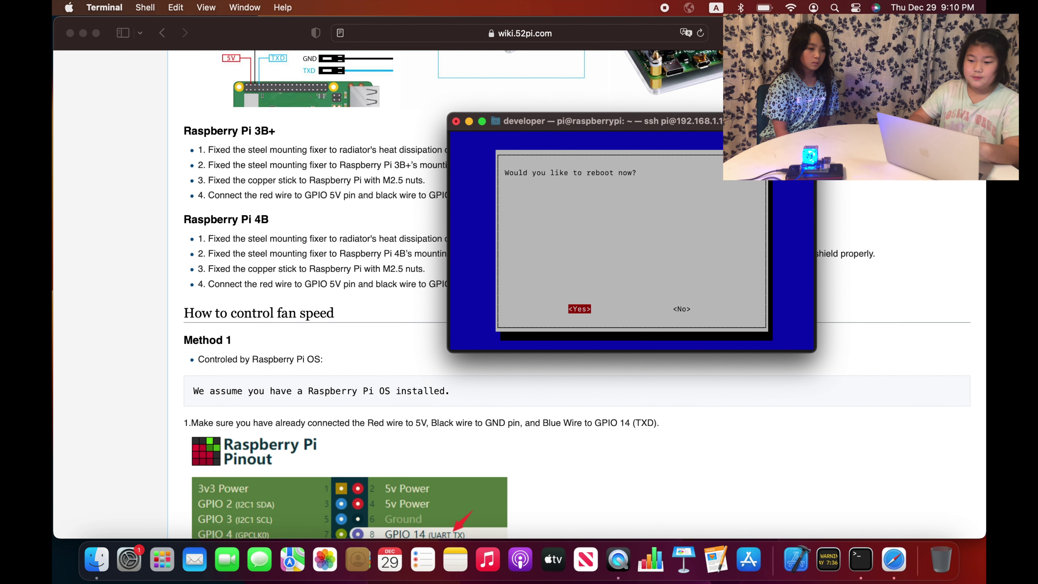
pyautogui.press('Return')
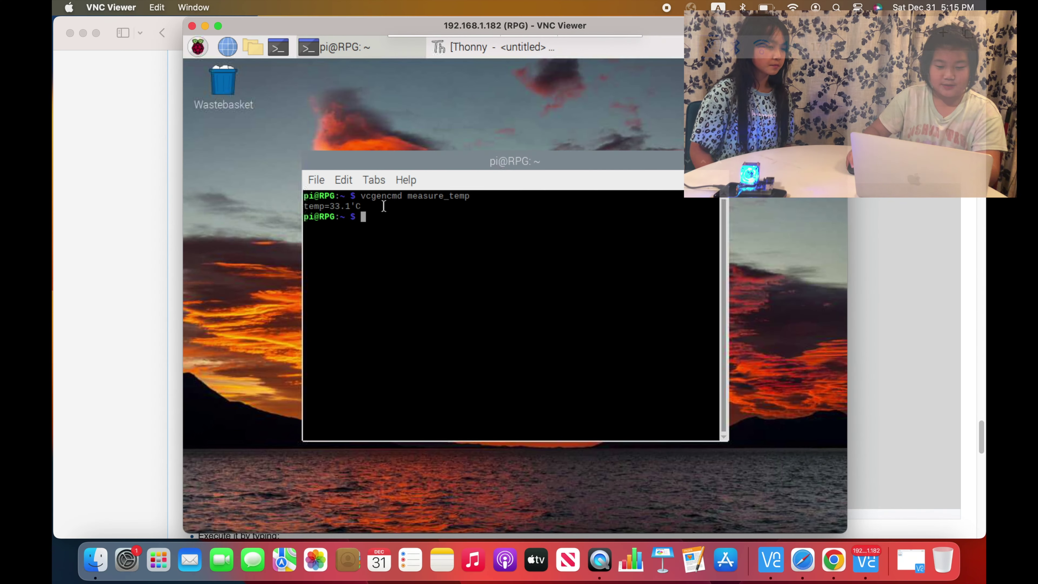
pyautogui.moveTo(384, 205)
pyautogui.mouseDown()
pyautogui.moveTo(272, 198)
pyautogui.moveTo(286, 216)
pyautogui.moveTo(387, 211)
pyautogui.mouseUp()
pyautogui.click(384, 212)
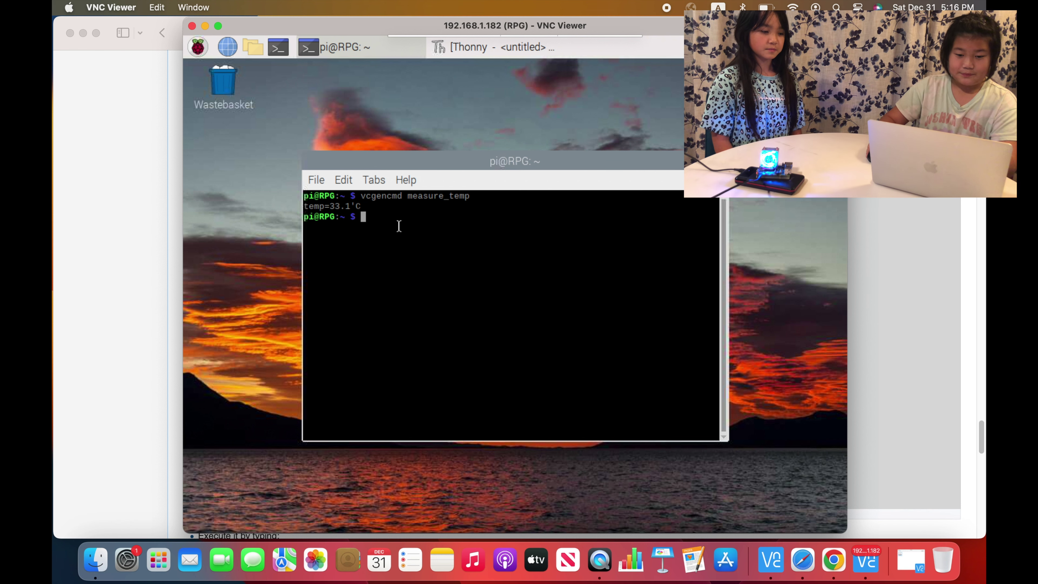
pyautogui.moveTo(385, 209); pyautogui.dragTo(297, 206)
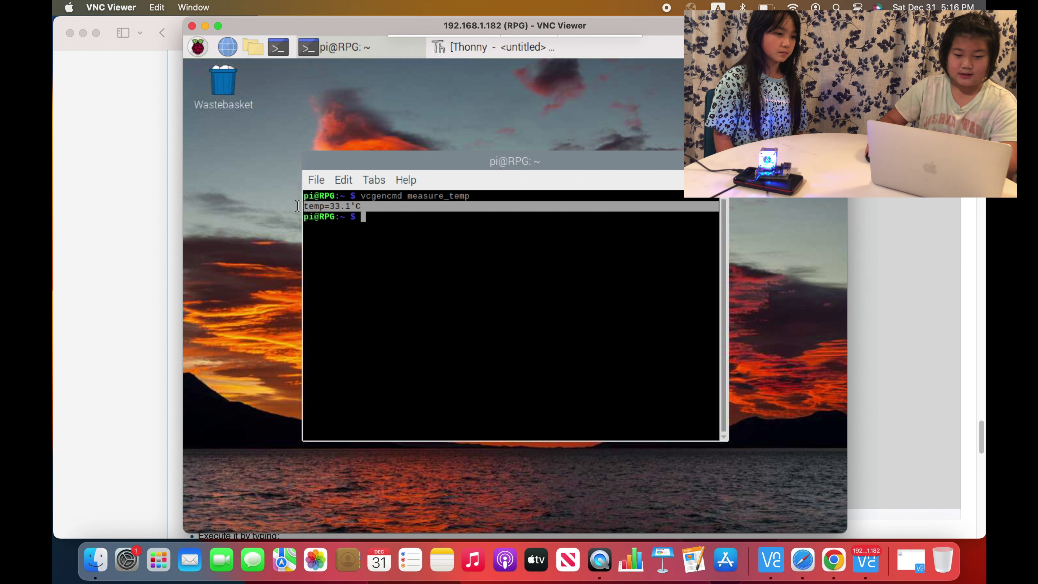
pyautogui.moveTo(372, 208); pyautogui.dragTo(298, 204)
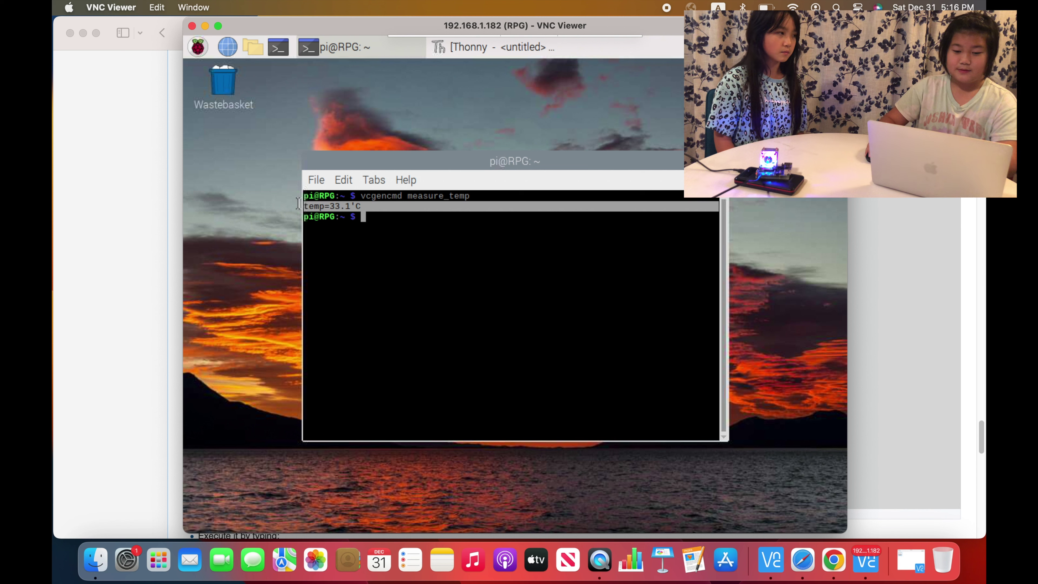
pyautogui.moveTo(375, 210); pyautogui.dragTo(310, 195)
pyautogui.click(374, 213)
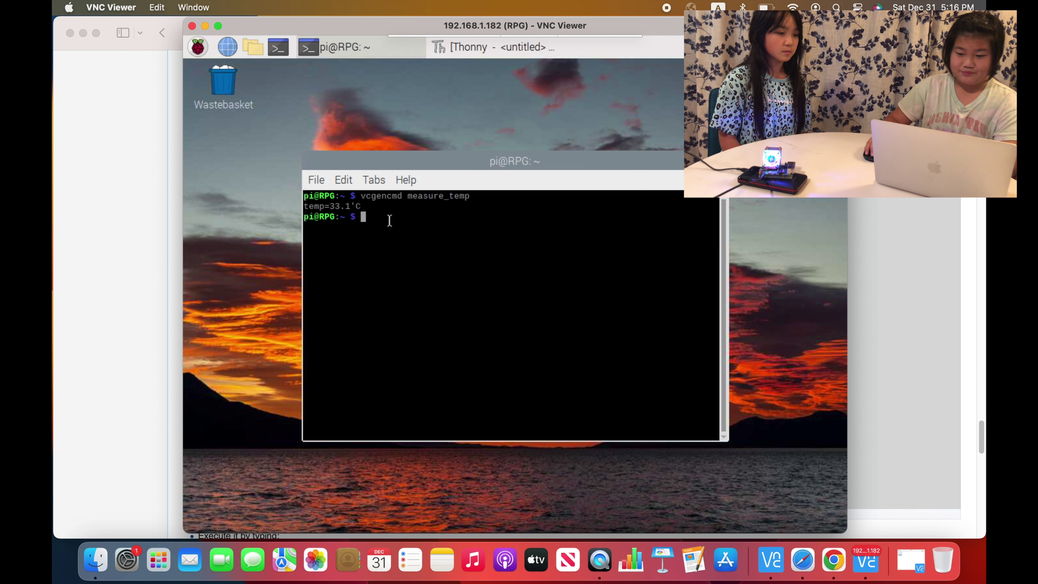
pyautogui.click(205, 27)
# Scroll the wiki to Method 2 and highlight the 'Make sure RPi.GPIO library has been installed' bullet
pyautogui.scroll(10, 435, 198)
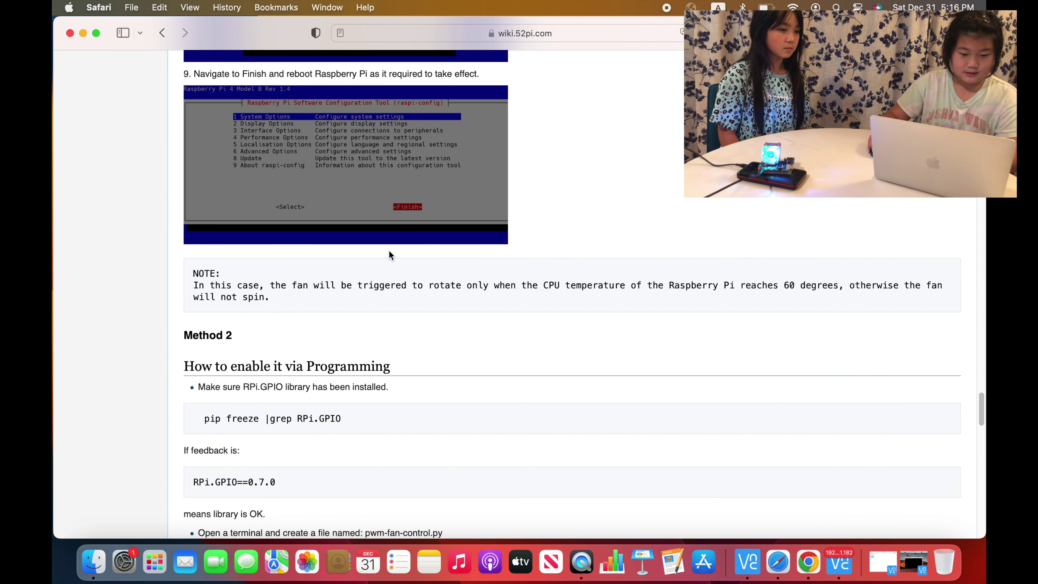
pyautogui.scroll(-8, 393, 272)
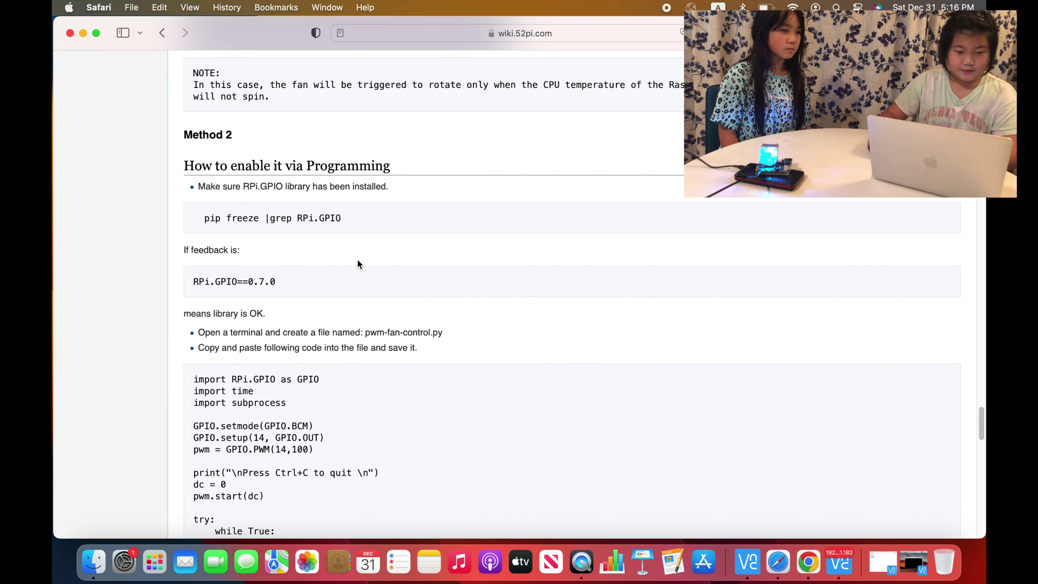
pyautogui.moveTo(199, 189); pyautogui.dragTo(391, 188)
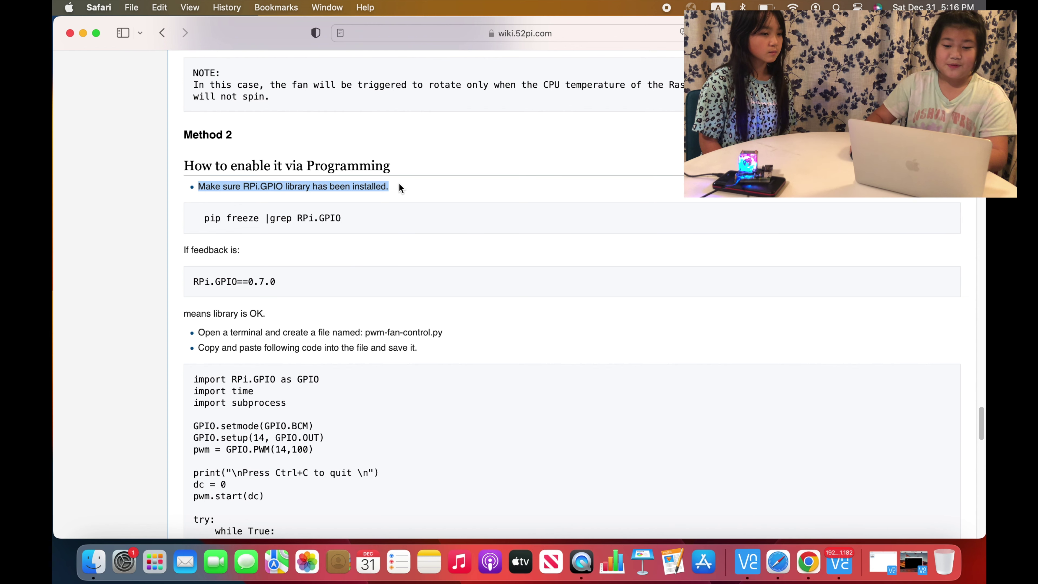
pyautogui.click(393, 189)
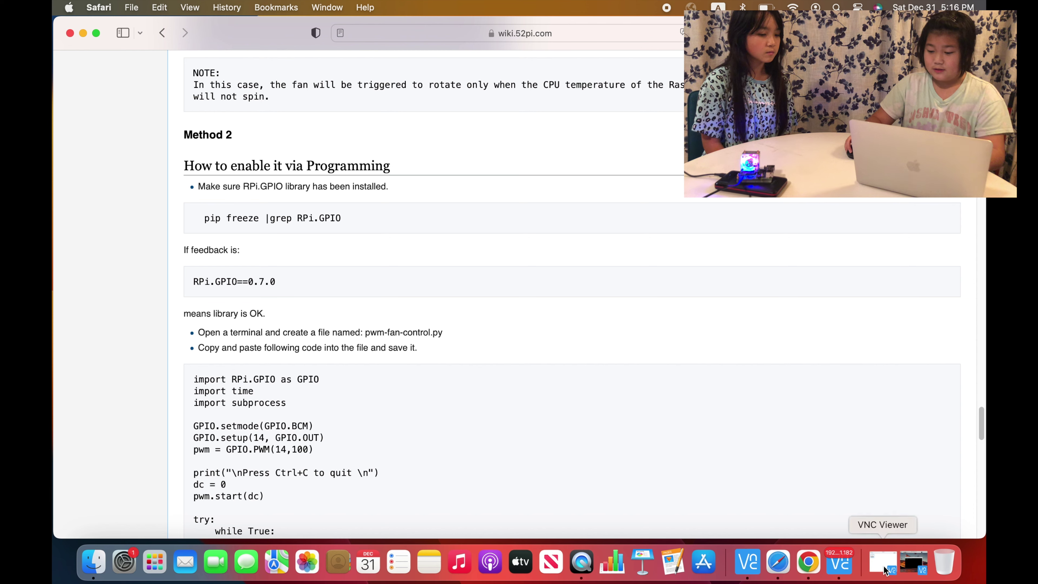
# Run pip show rpi.gpio on the Pi and highlight the Version 0.7.0 line
pyautogui.click(909, 571)
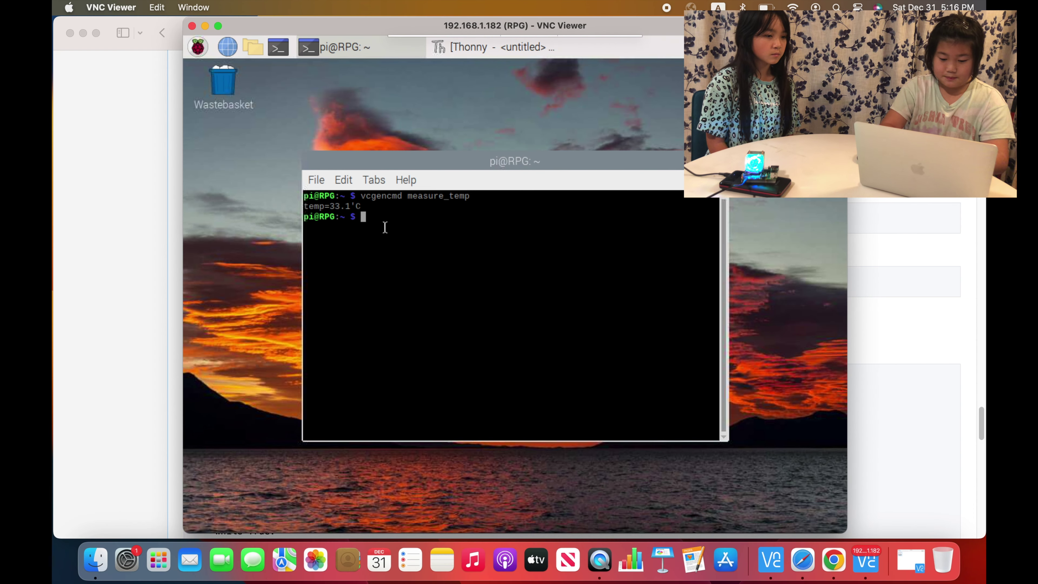
pyautogui.write('pip show')
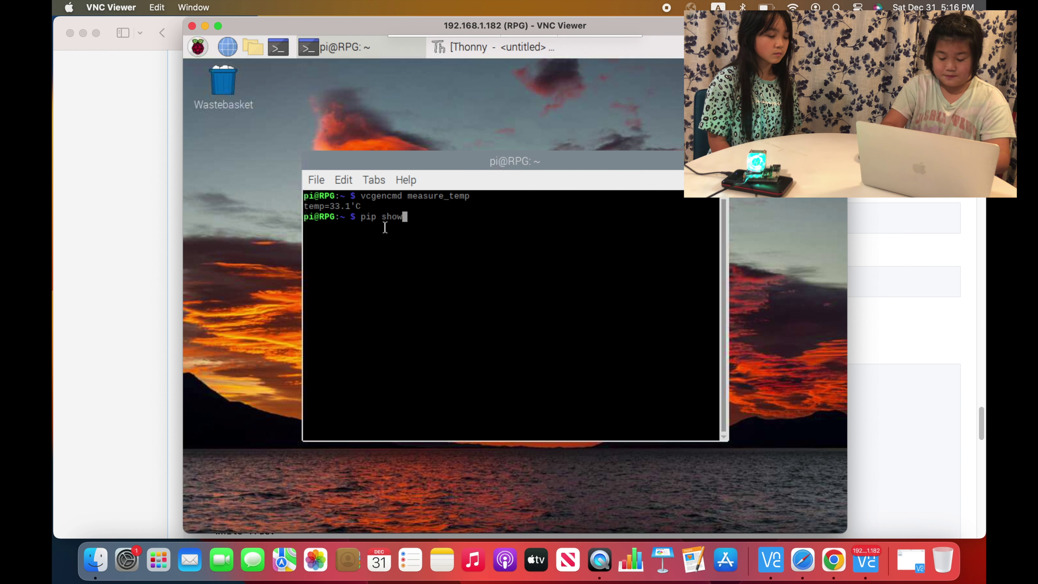
pyautogui.write(' rpi')
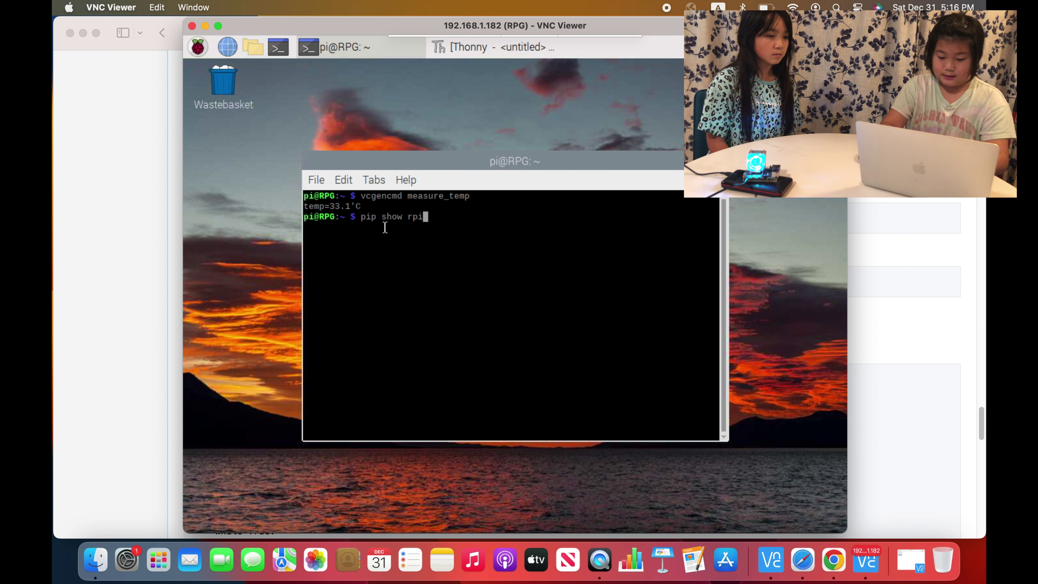
pyautogui.write('.')
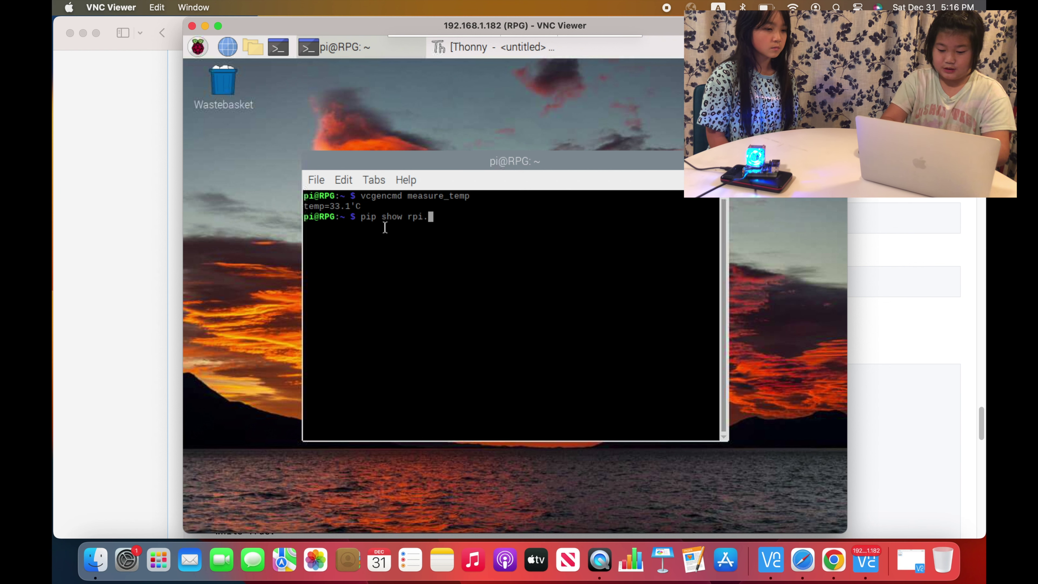
pyautogui.write('gpio')
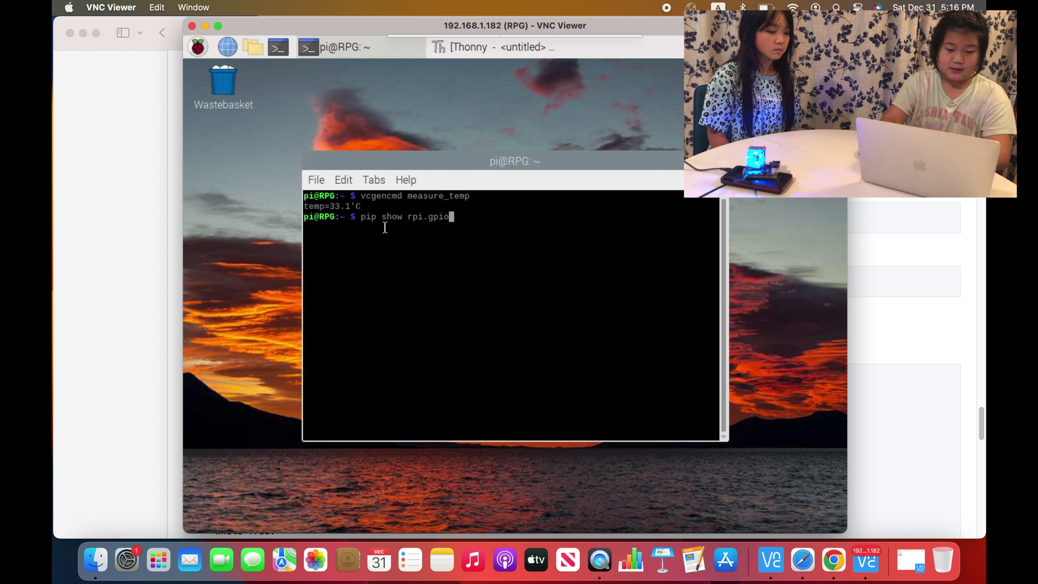
pyautogui.press('Return')
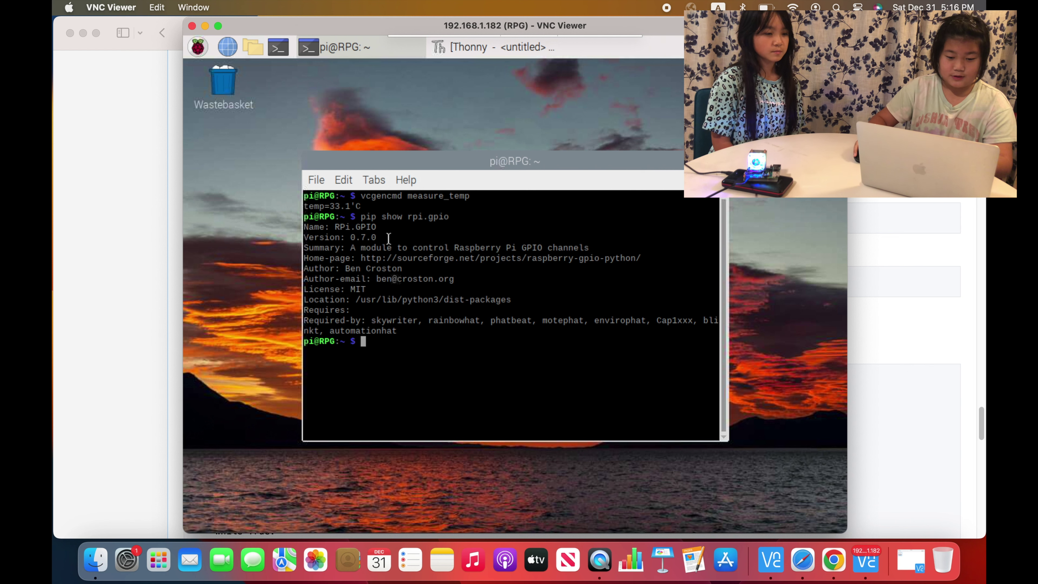
pyautogui.tripleClick(388, 236)
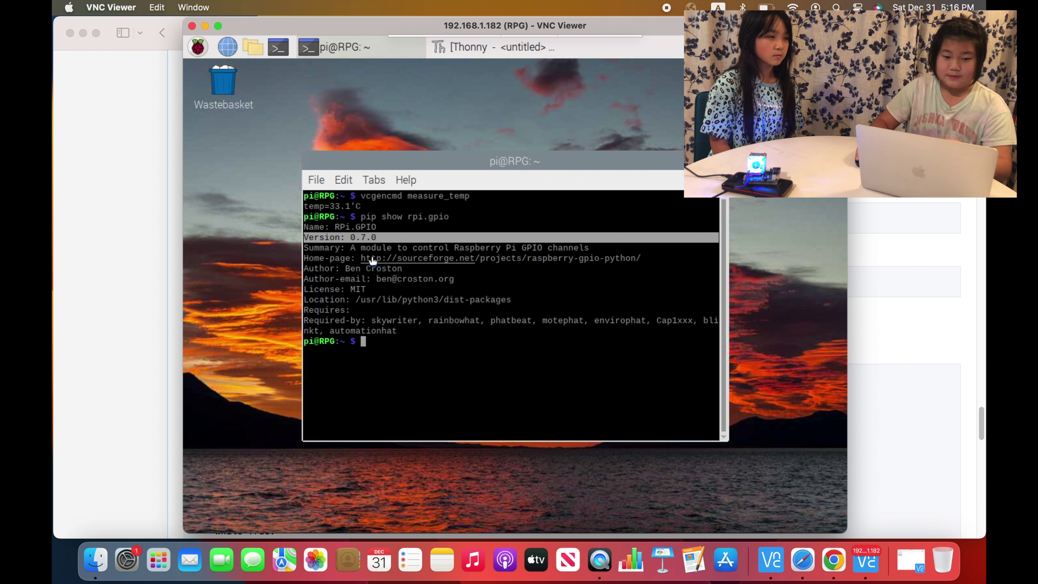
# Select and copy the wiki's entire fan-control Python script, then return to the Pi desktop
pyautogui.click(204, 26)
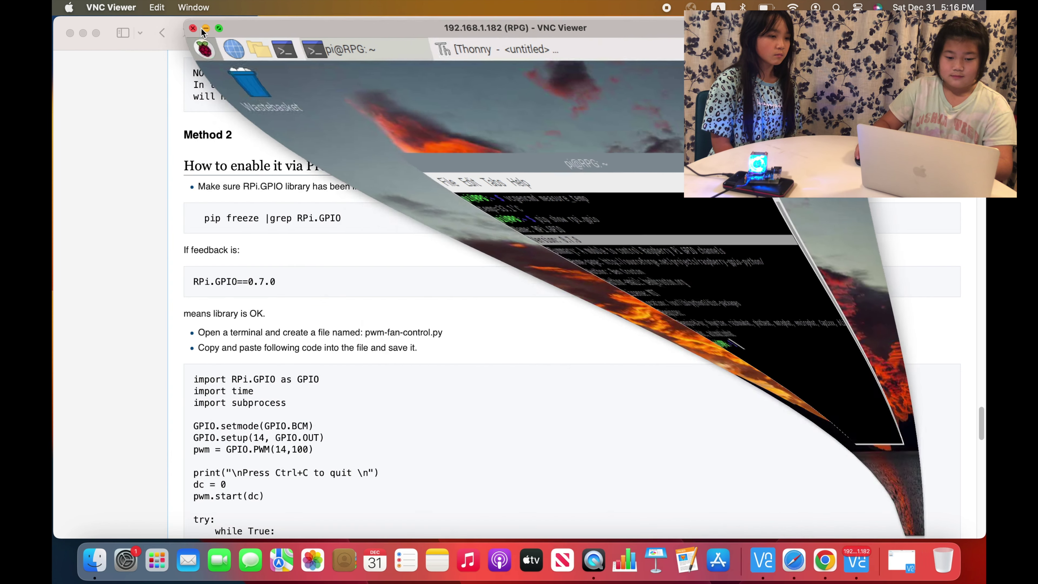
pyautogui.scroll(-2, 315, 175)
pyautogui.scroll(-10, 296, 180)
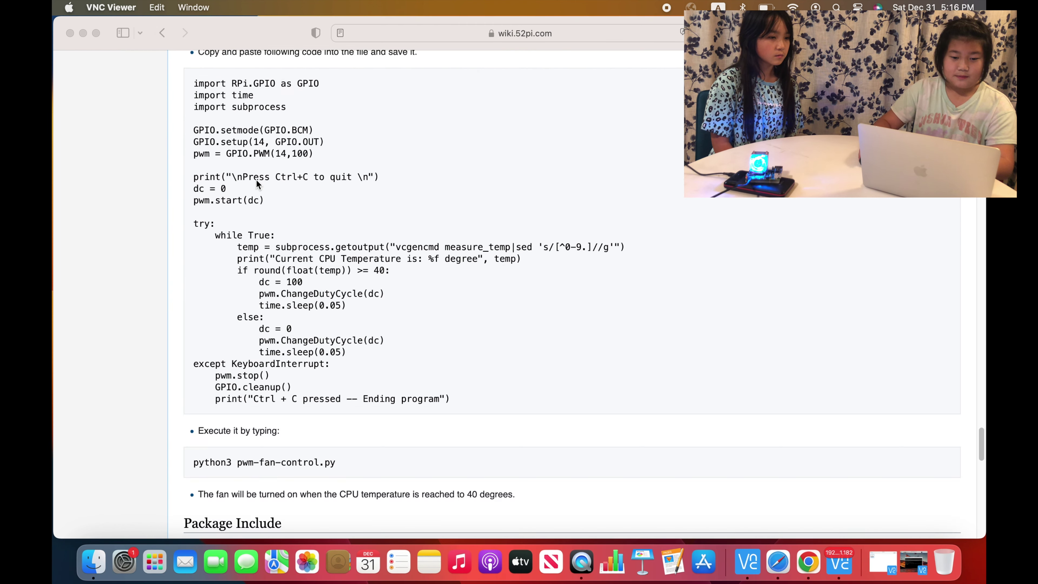
pyautogui.scroll(1, 256, 180)
pyautogui.moveTo(193, 103); pyautogui.dragTo(450, 419)
pyautogui.rightClick(359, 257)
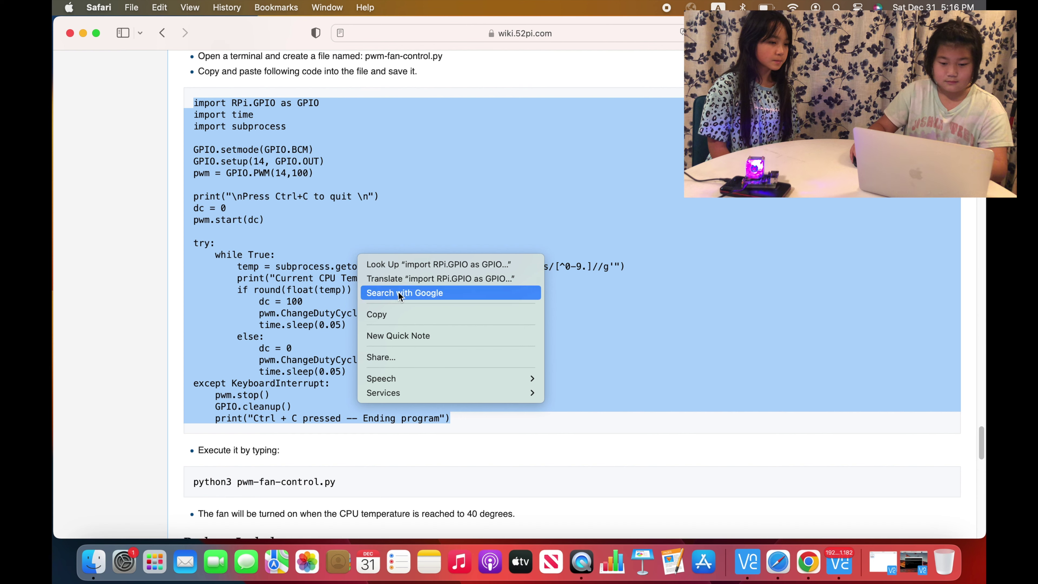
pyautogui.click(410, 314)
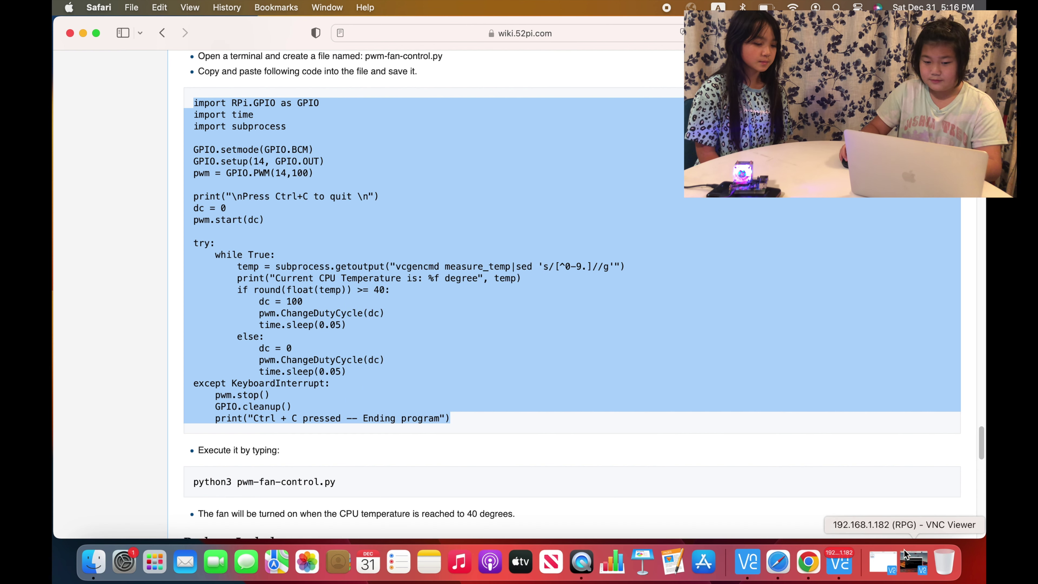
pyautogui.click(914, 563)
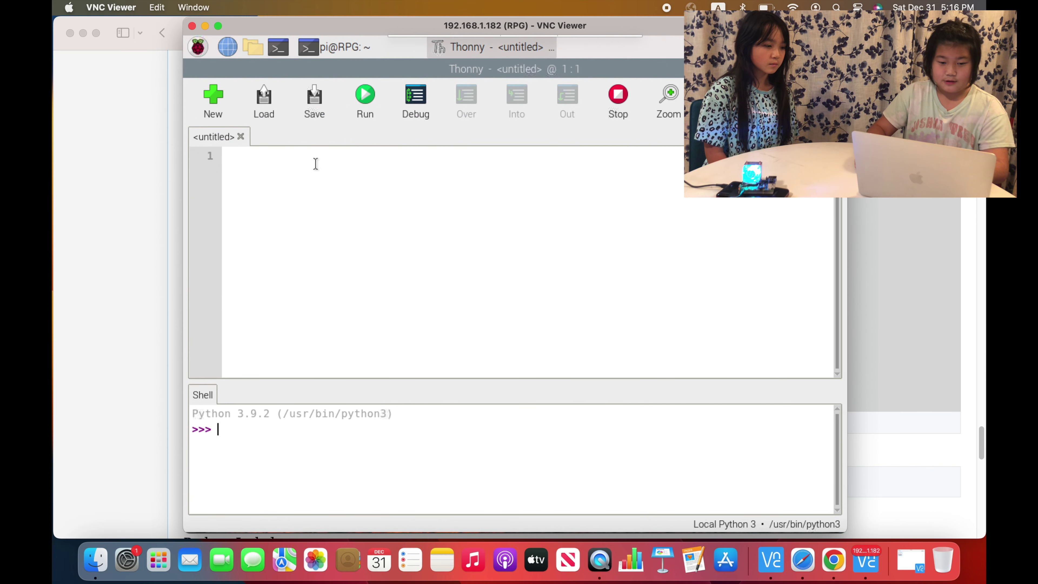
# Paste the copied fan-control script into the empty Thonny editor
pyautogui.rightClick(268, 165)
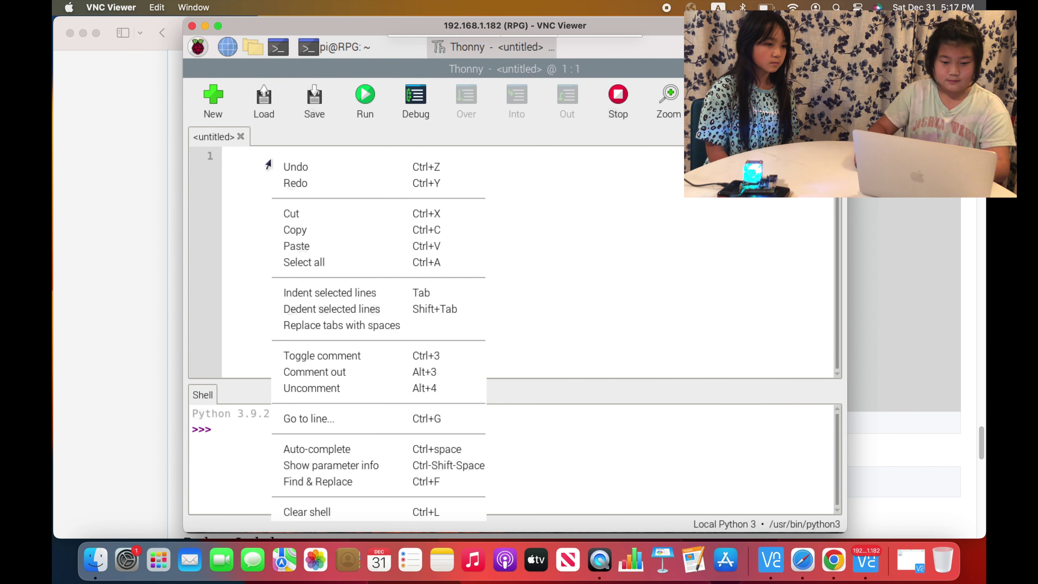
pyautogui.click(336, 246)
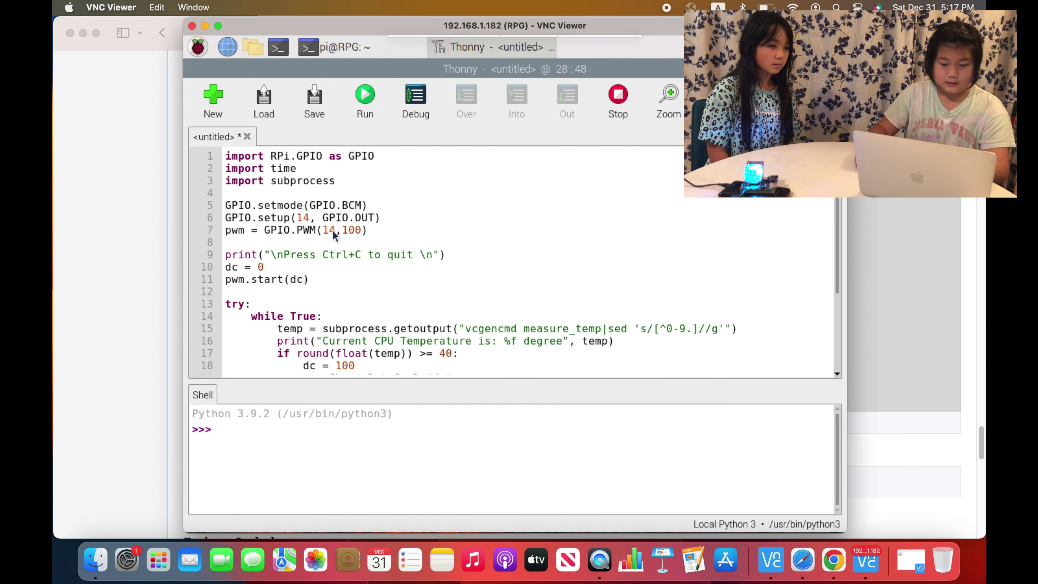
pyautogui.scroll(-5, 435, 289)
pyautogui.click(434, 286)
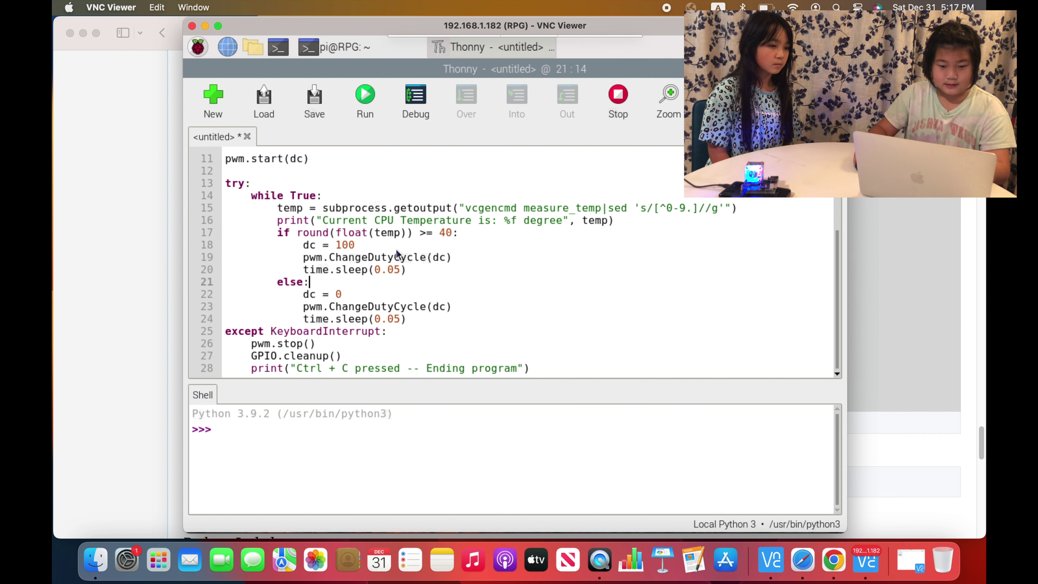
# Change the temperature threshold on line 17 from 40 to 30
pyautogui.moveTo(284, 233); pyautogui.dragTo(458, 233)
pyautogui.click(447, 235)
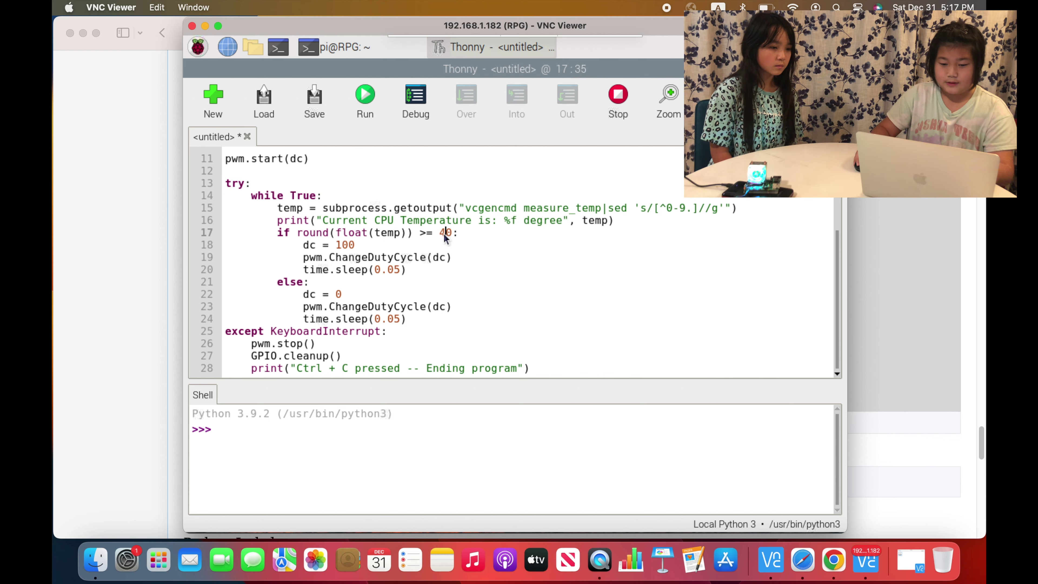
pyautogui.doubleClick(446, 234)
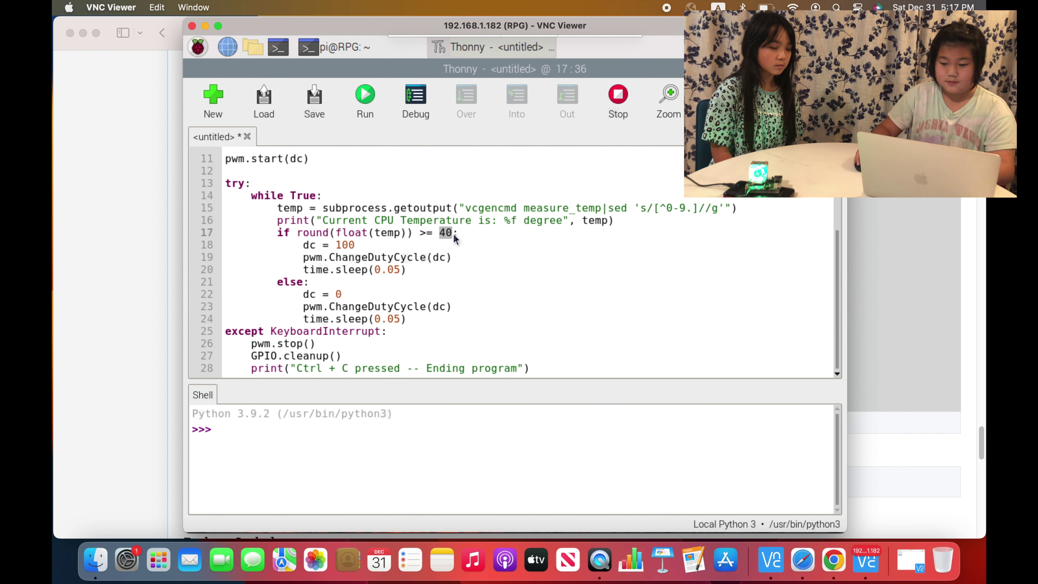
pyautogui.click(453, 236)
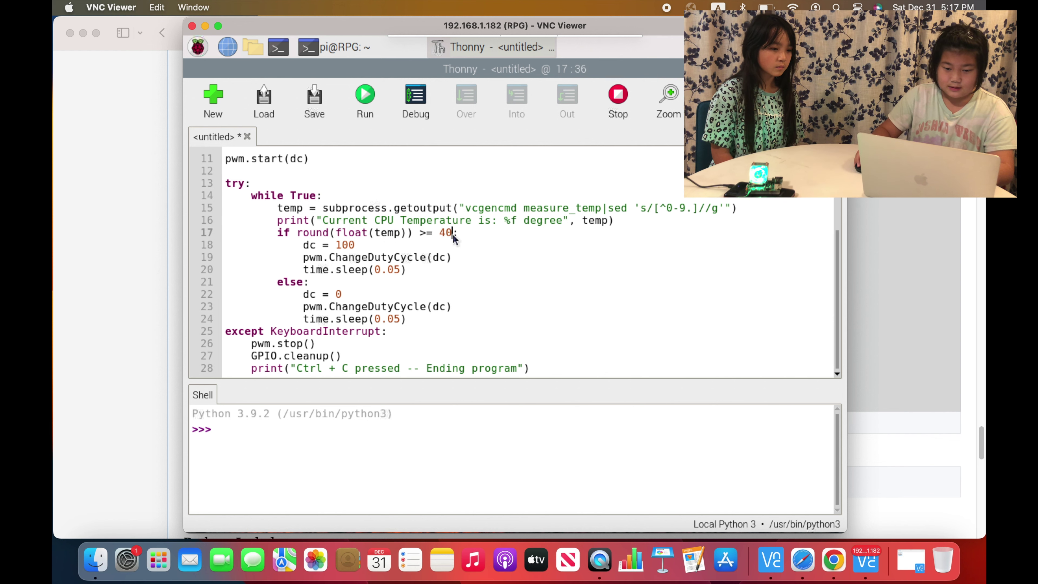
pyautogui.press('BackSpace')
pyautogui.press('BackSpace')
pyautogui.write('30')
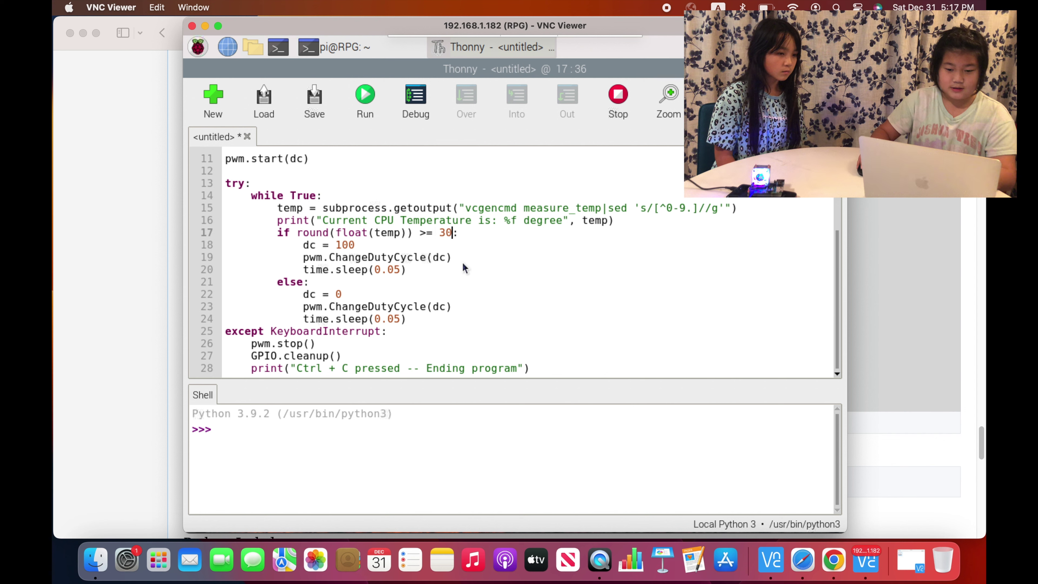
pyautogui.press('Down')
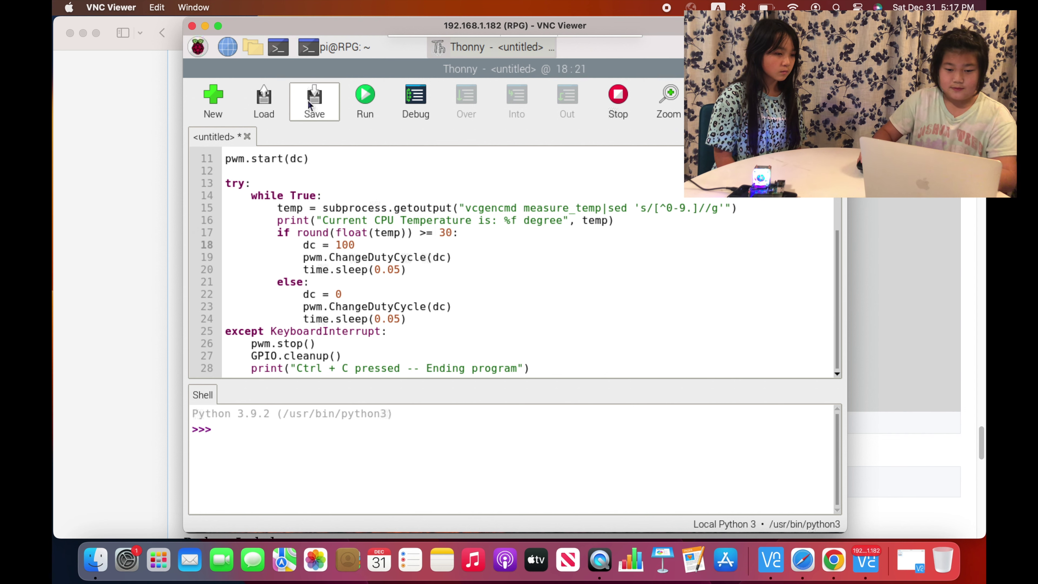
pyautogui.click(315, 107)
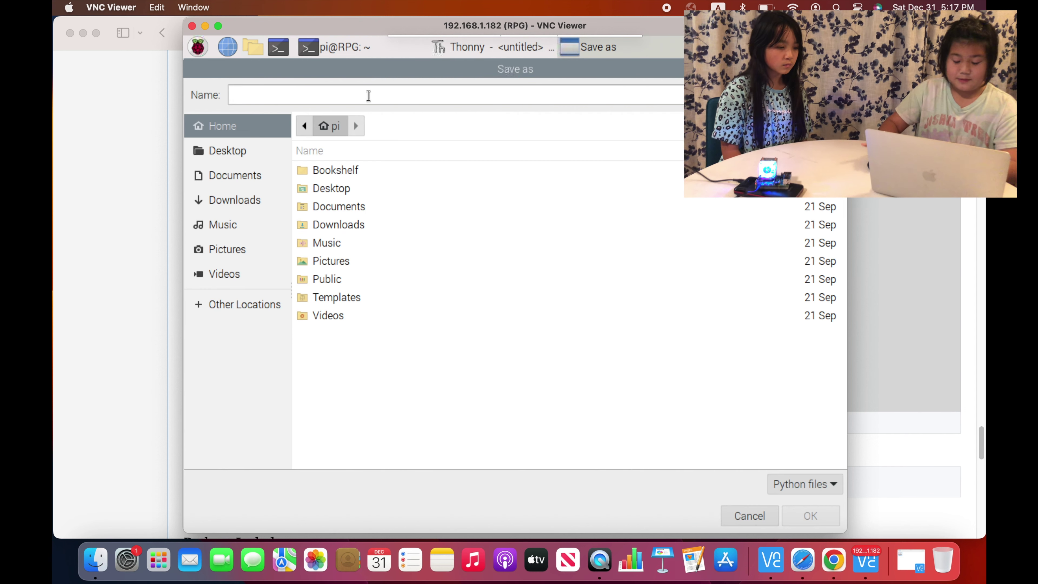
# Save the script as fan.py in /home/pi and run it
pyautogui.write('fan')
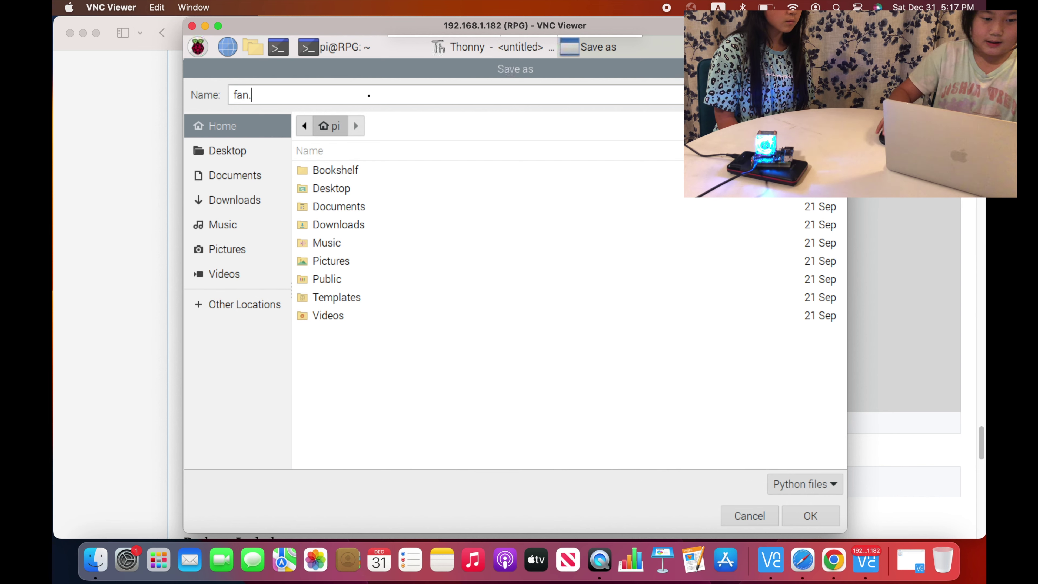
pyautogui.write('.py')
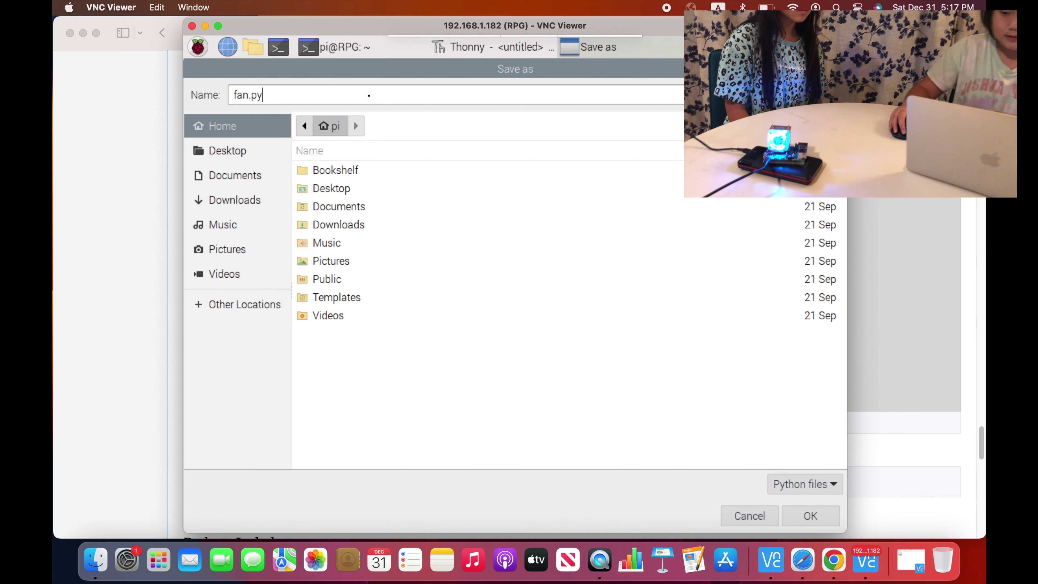
pyautogui.click(804, 516)
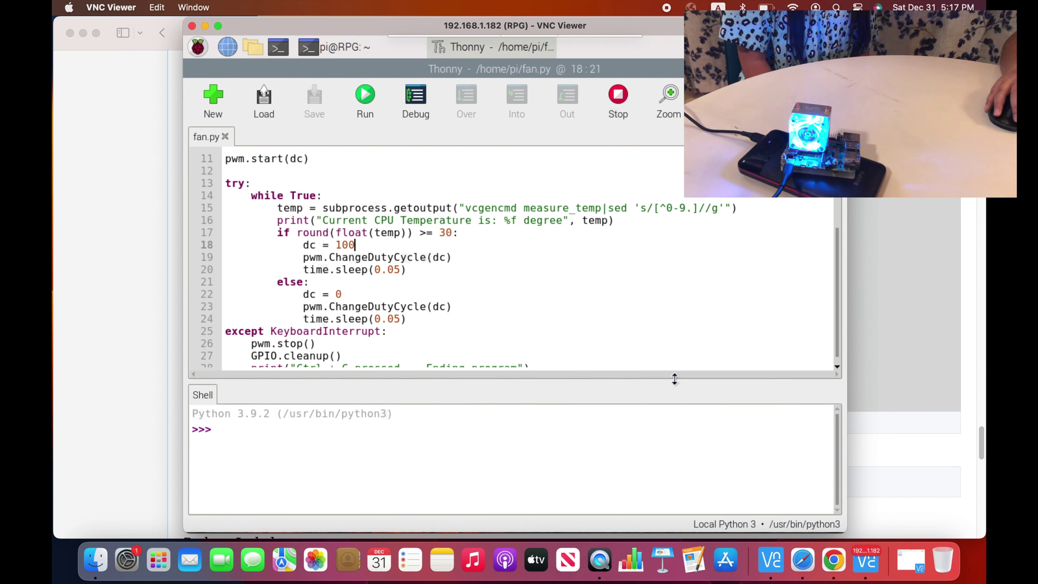
pyautogui.click(353, 104)
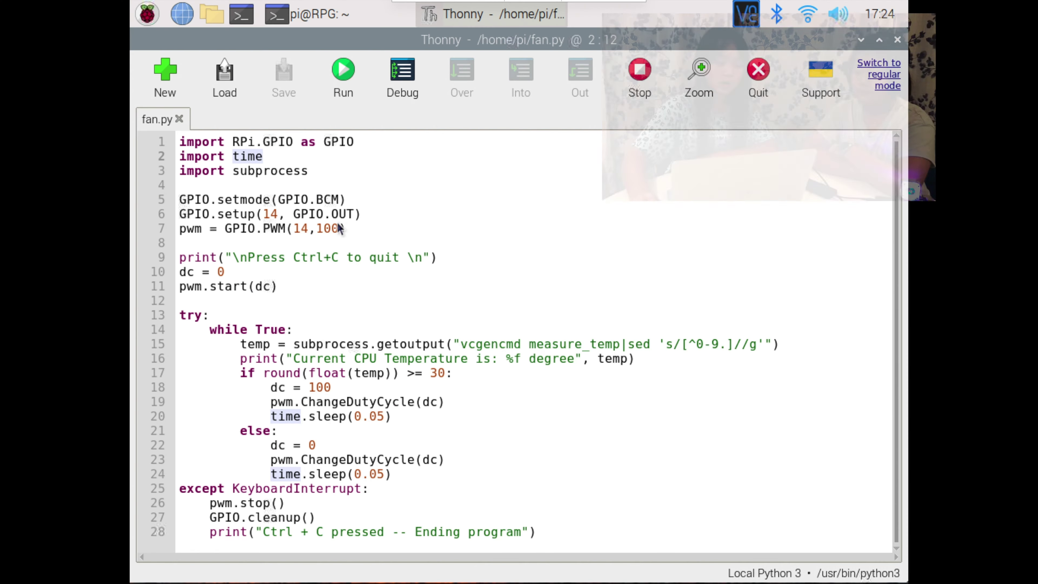
pyautogui.moveTo(345, 228); pyautogui.dragTo(213, 235)
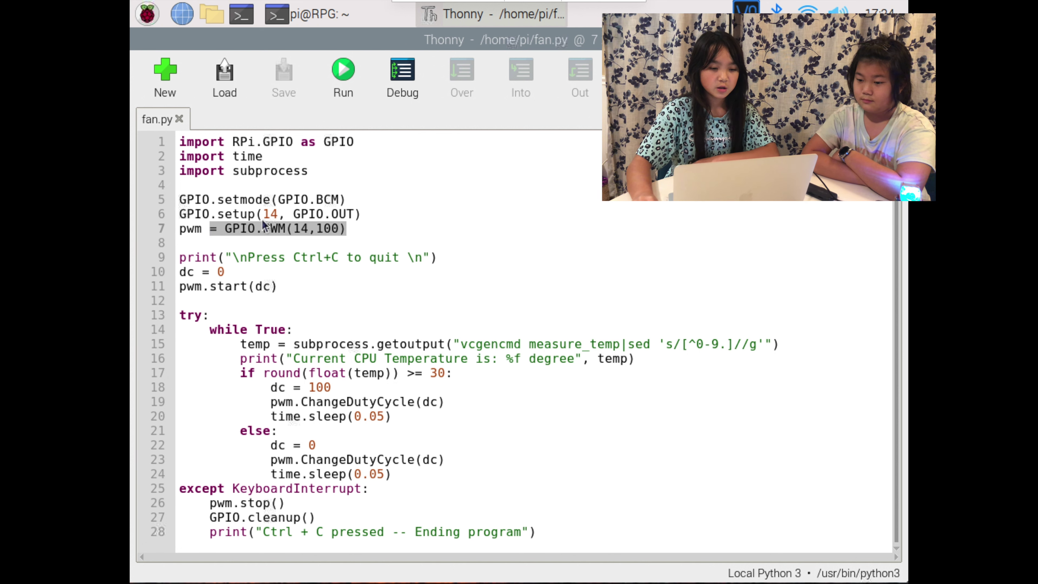
pyautogui.click(291, 227)
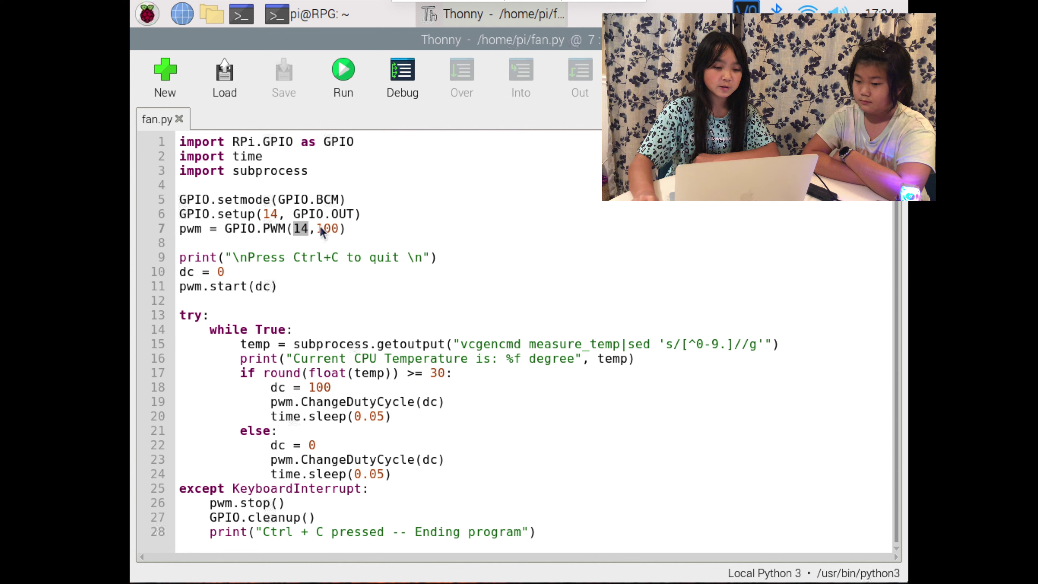
pyautogui.moveTo(310, 228); pyautogui.dragTo(340, 229)
pyautogui.click(340, 228)
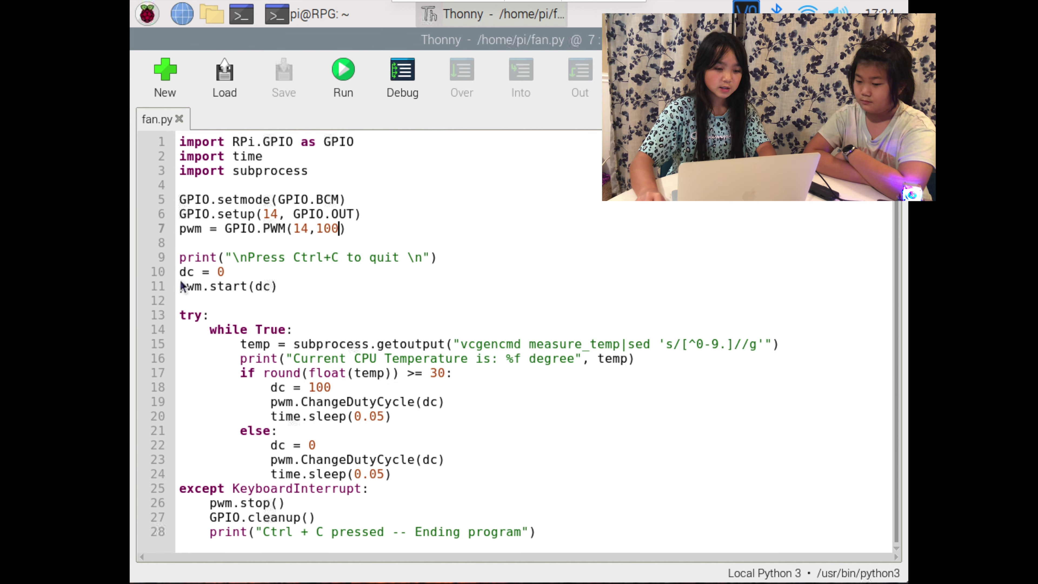
pyautogui.moveTo(179, 271); pyautogui.dragTo(225, 273)
pyautogui.click(227, 273)
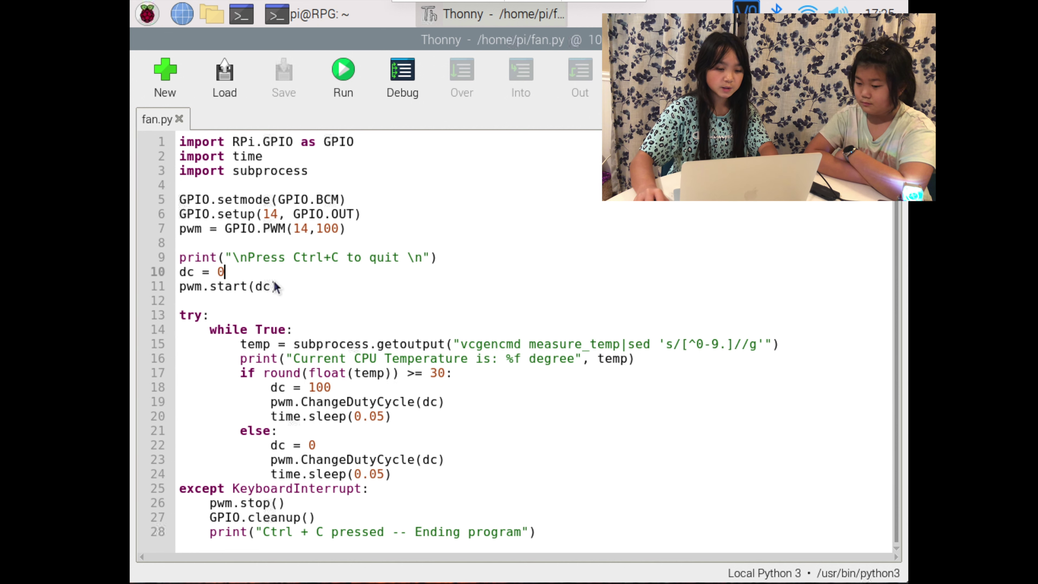
pyautogui.moveTo(210, 329); pyautogui.dragTo(383, 401)
pyautogui.click(388, 388)
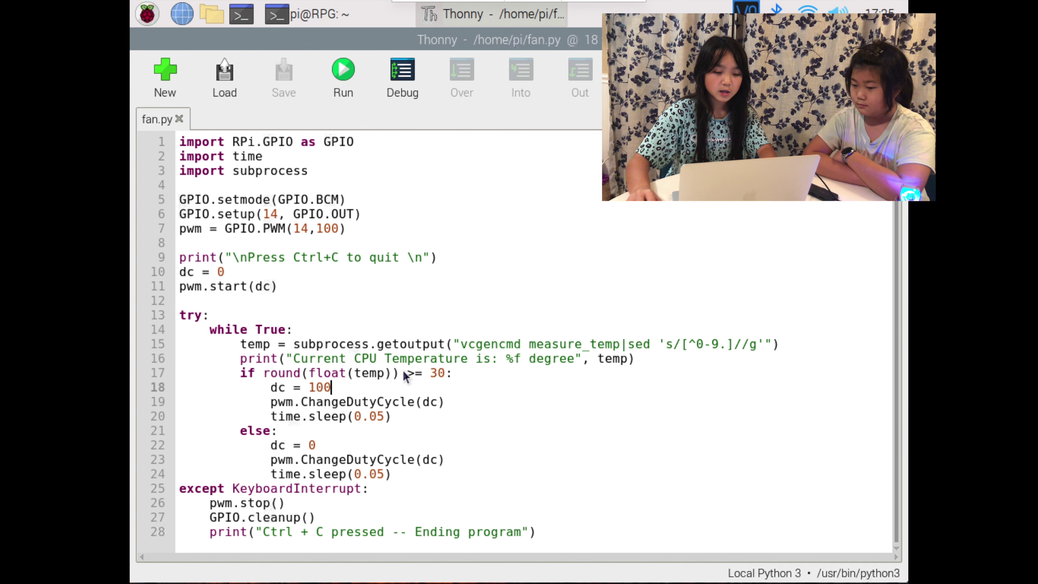
pyautogui.moveTo(401, 373); pyautogui.dragTo(437, 380)
pyautogui.write('>=')
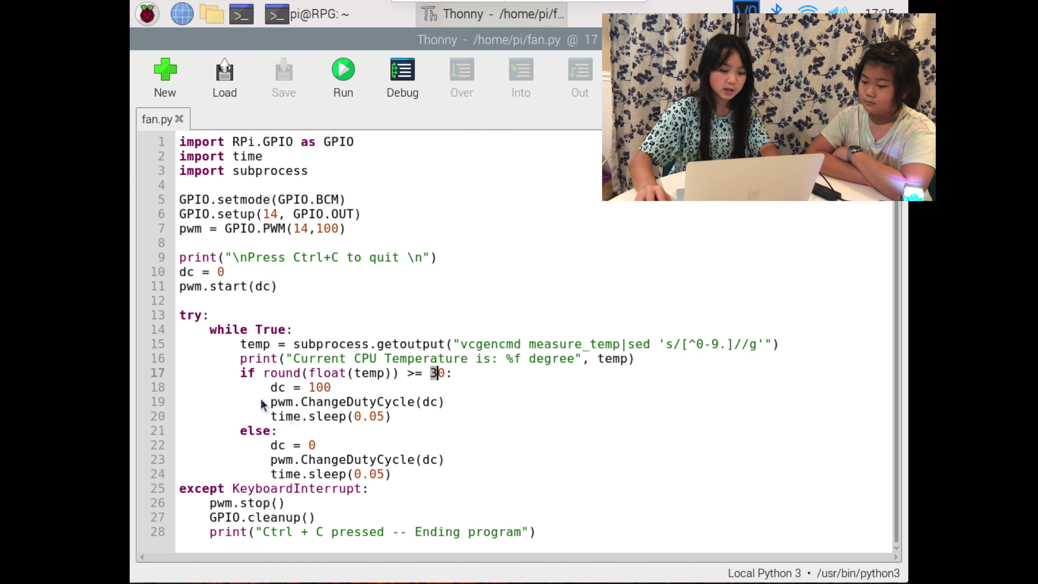
pyautogui.click(324, 387)
pyautogui.moveTo(354, 416); pyautogui.dragTo(382, 417)
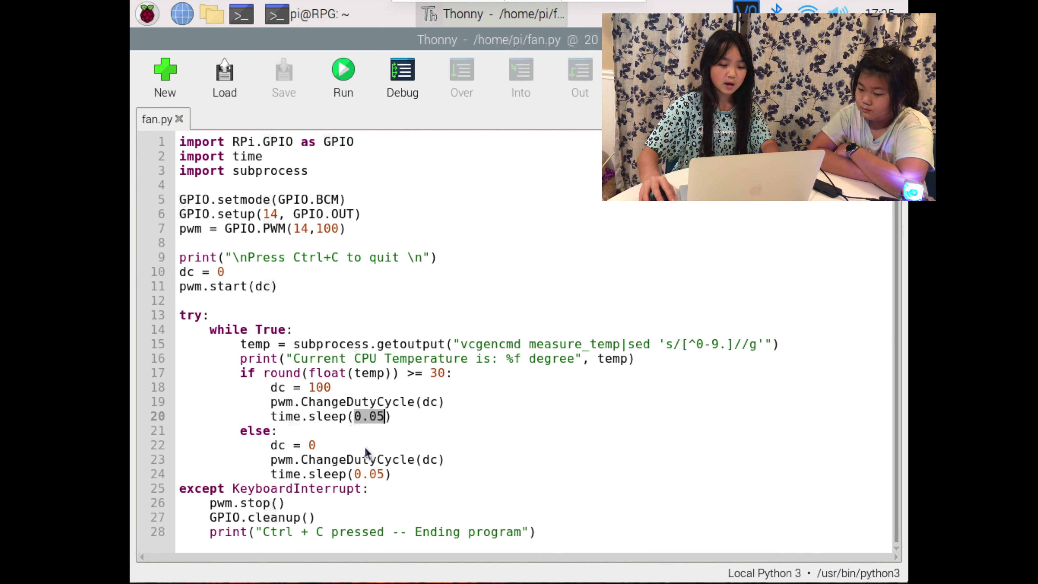
pyautogui.moveTo(358, 474); pyautogui.dragTo(378, 475)
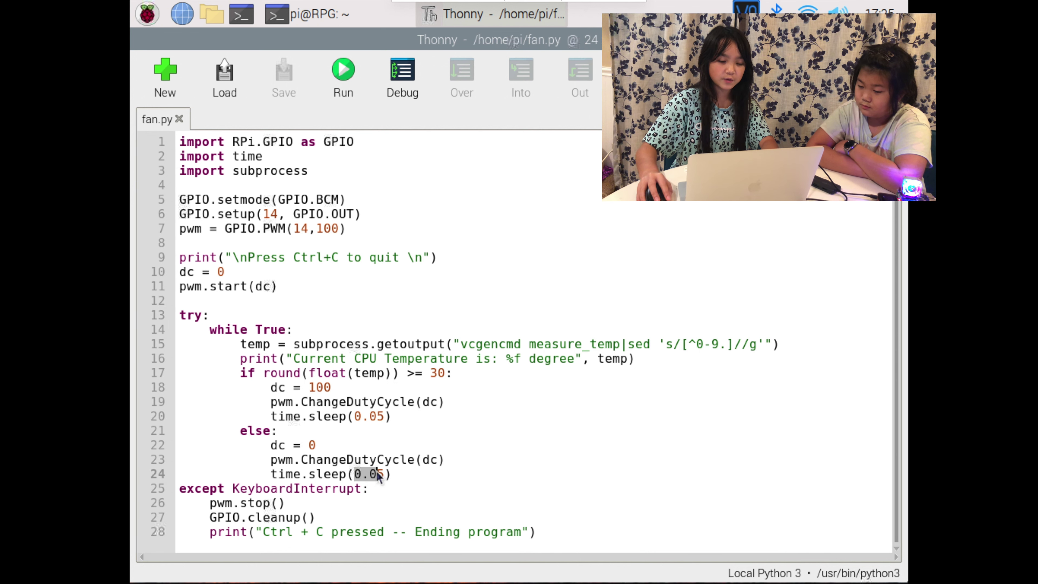
pyautogui.click(385, 474)
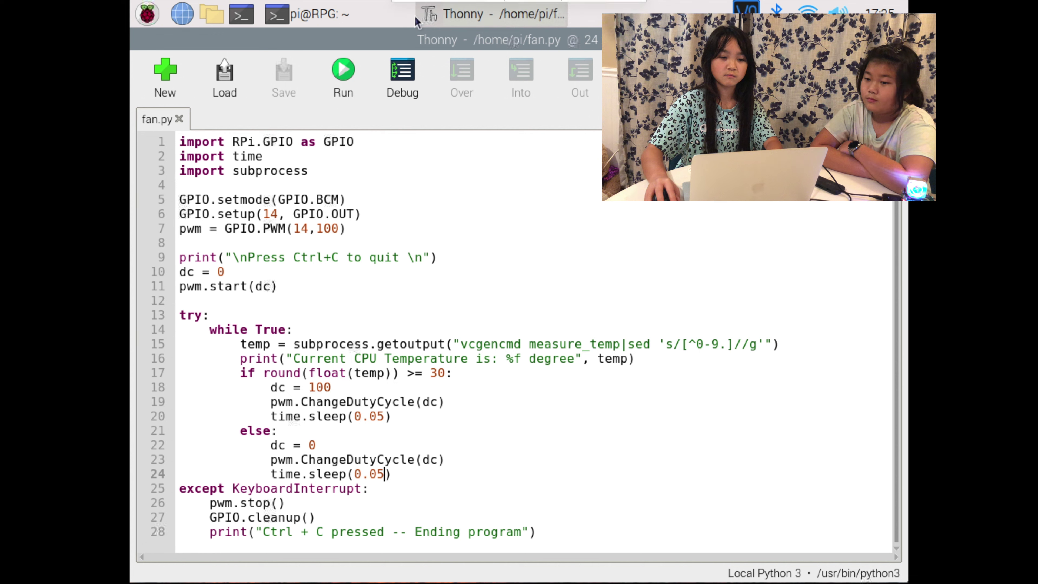
pyautogui.moveTo(419, 4)
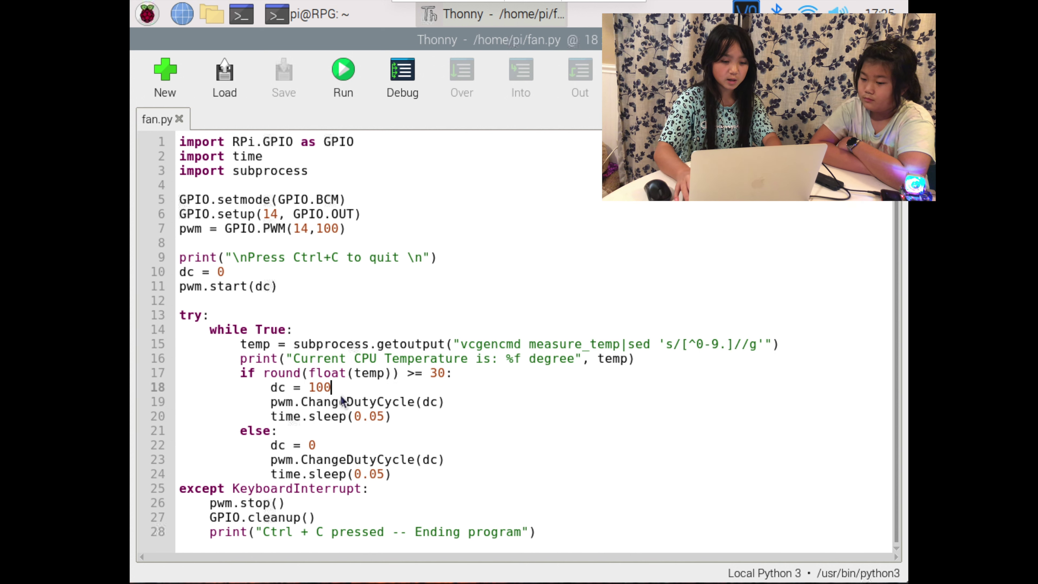
# Change line 18's duty cycle from 100 to 20, then save and run fan.py
pyautogui.press('BackSpace')
pyautogui.press('BackSpace')
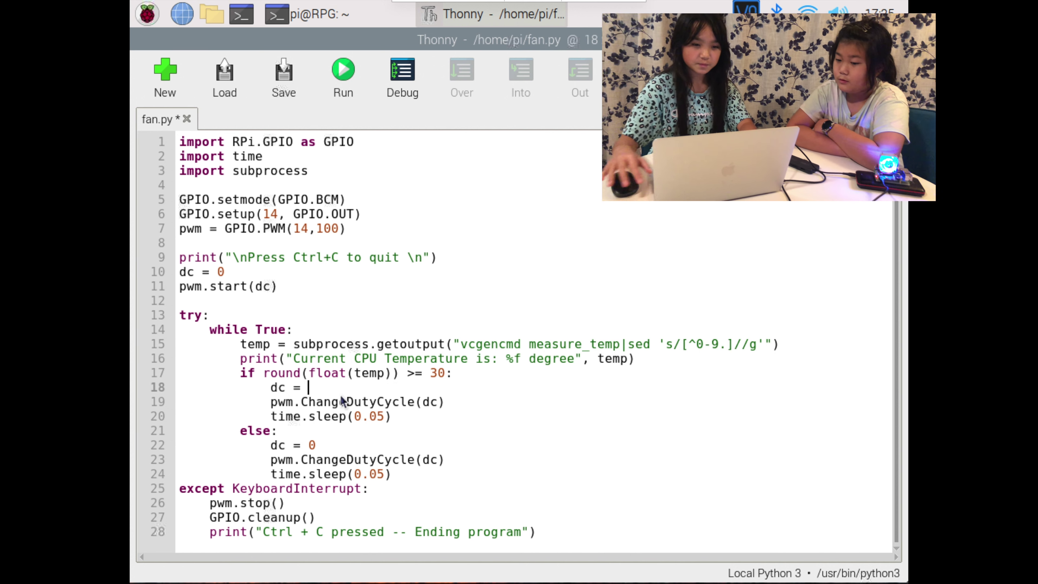
pyautogui.write('20')
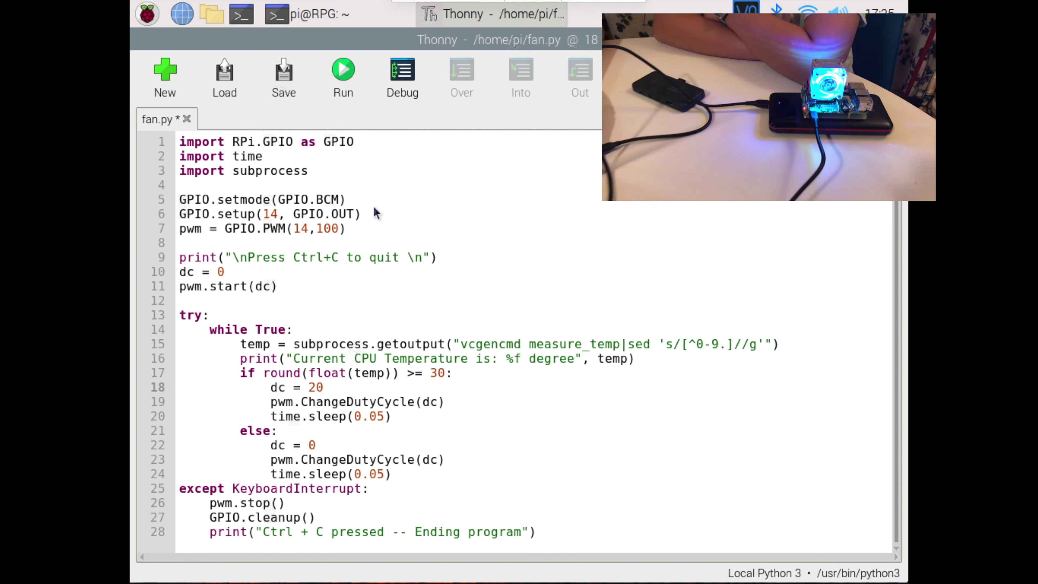
pyautogui.click(291, 101)
pyautogui.click(344, 95)
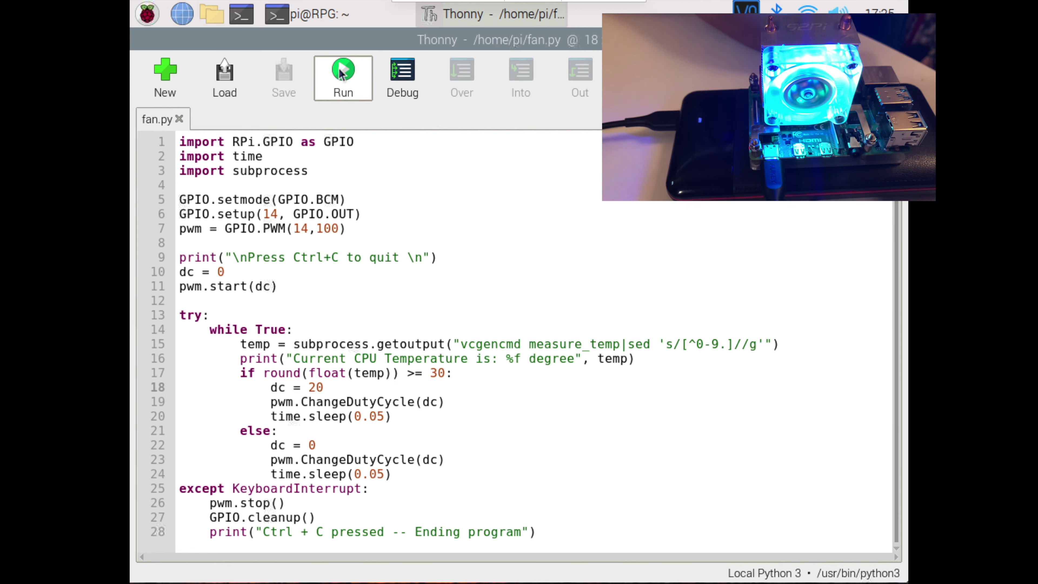